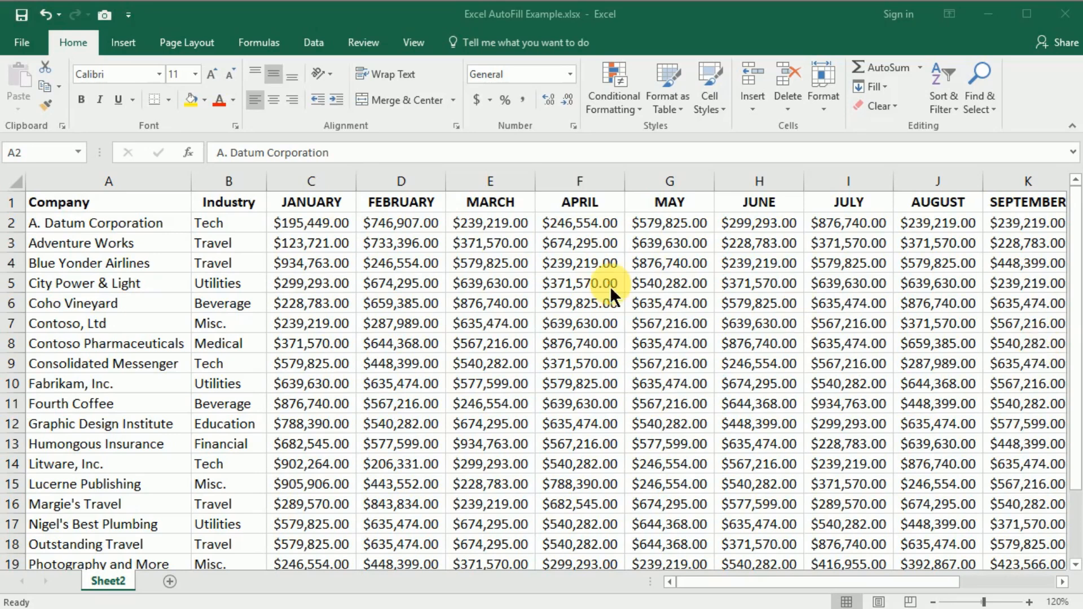
- Hide column C, which holds the JANUARY figures
left_click(298, 228)
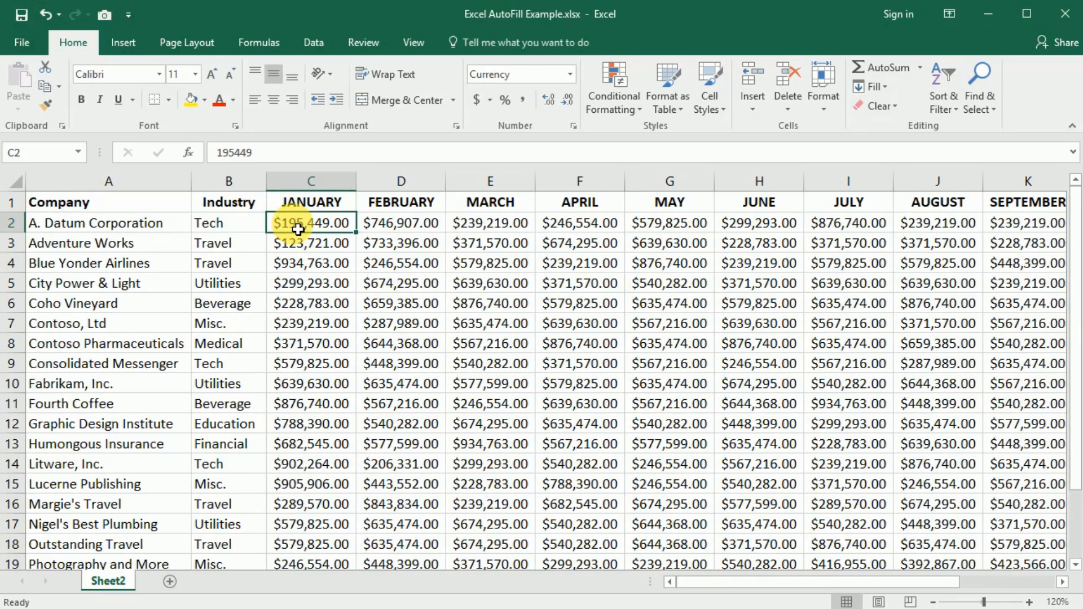
left_click(233, 228)
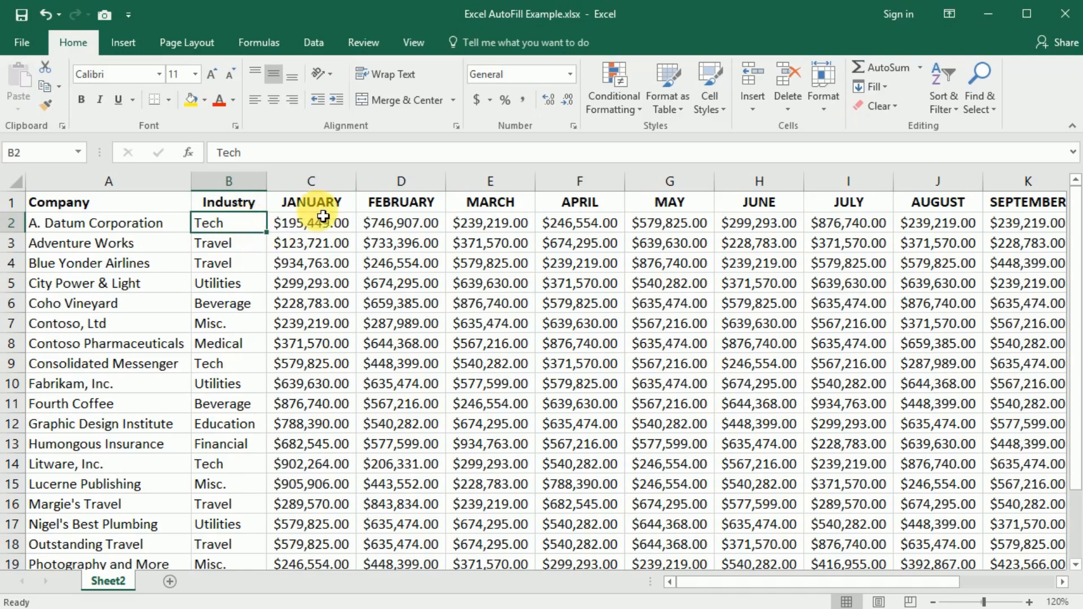
left_click(325, 179)
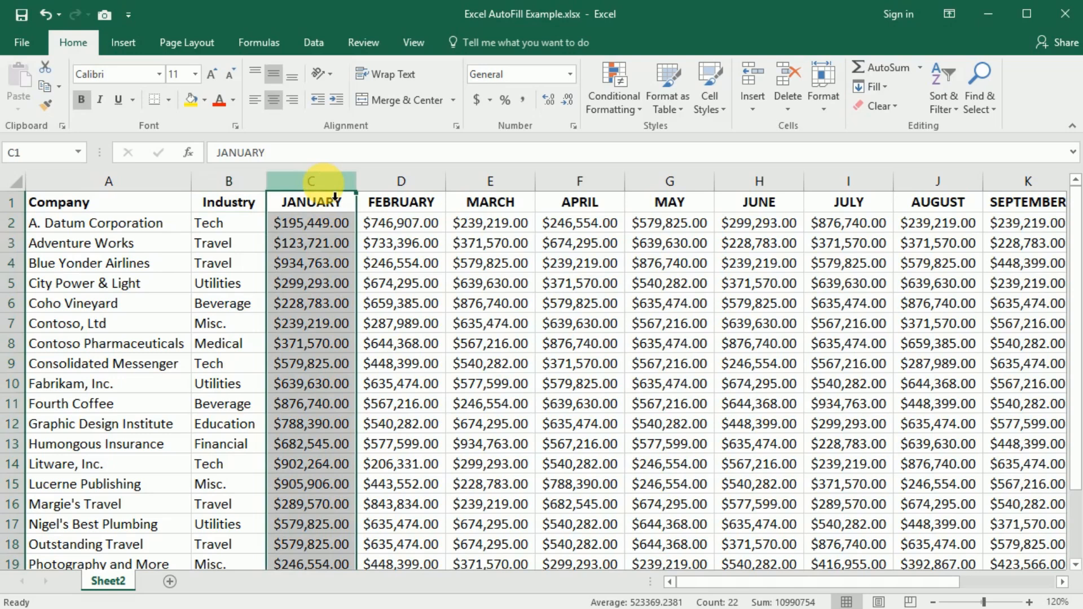
right_click(323, 185)
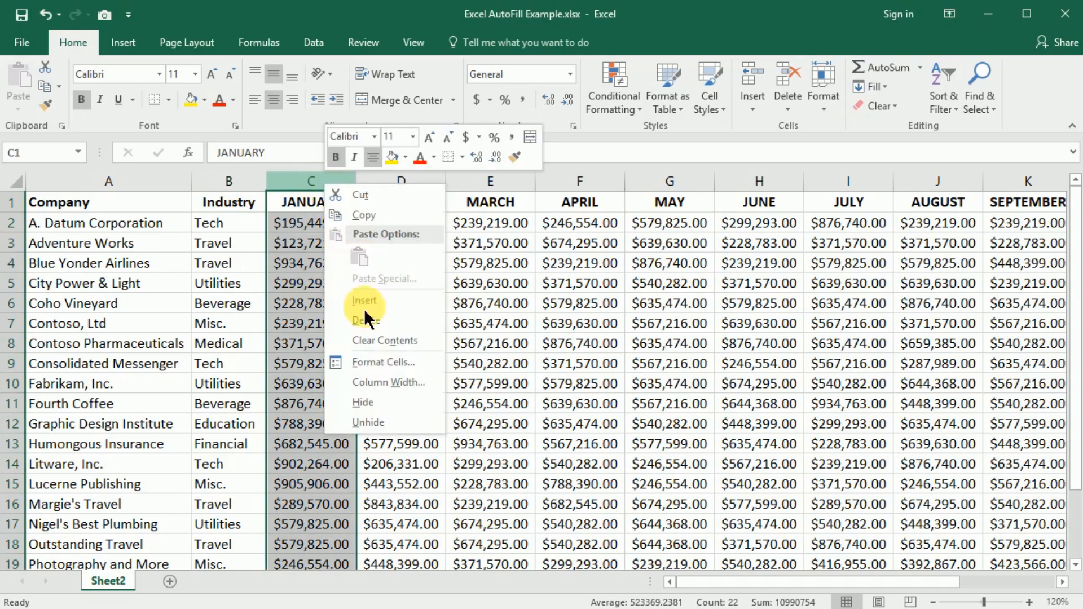
left_click(385, 403)
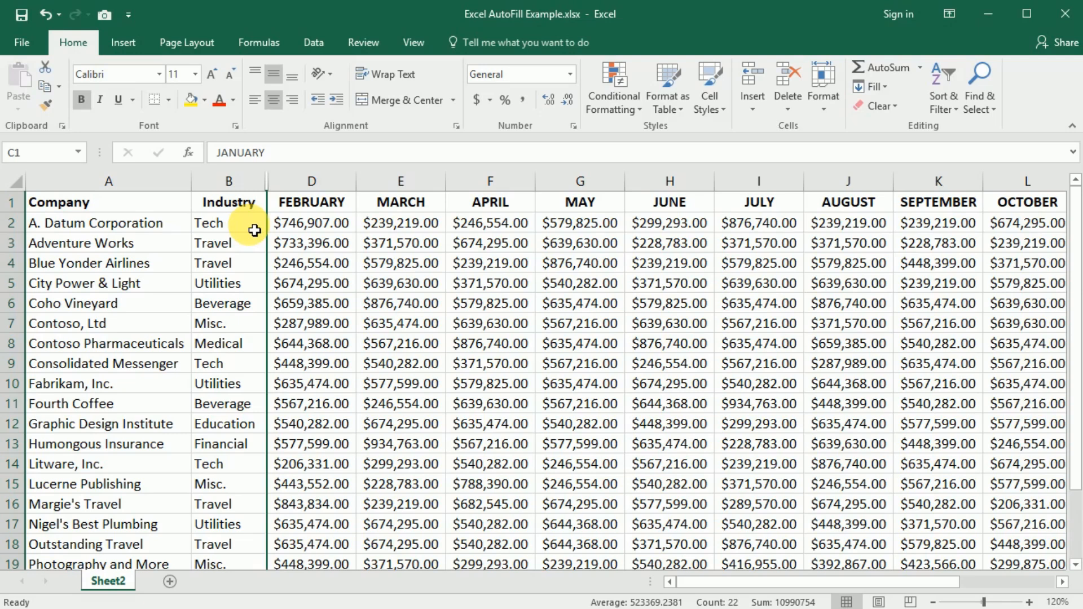
- Select columns B through D and unhide the JANUARY column between them
left_click(229, 181)
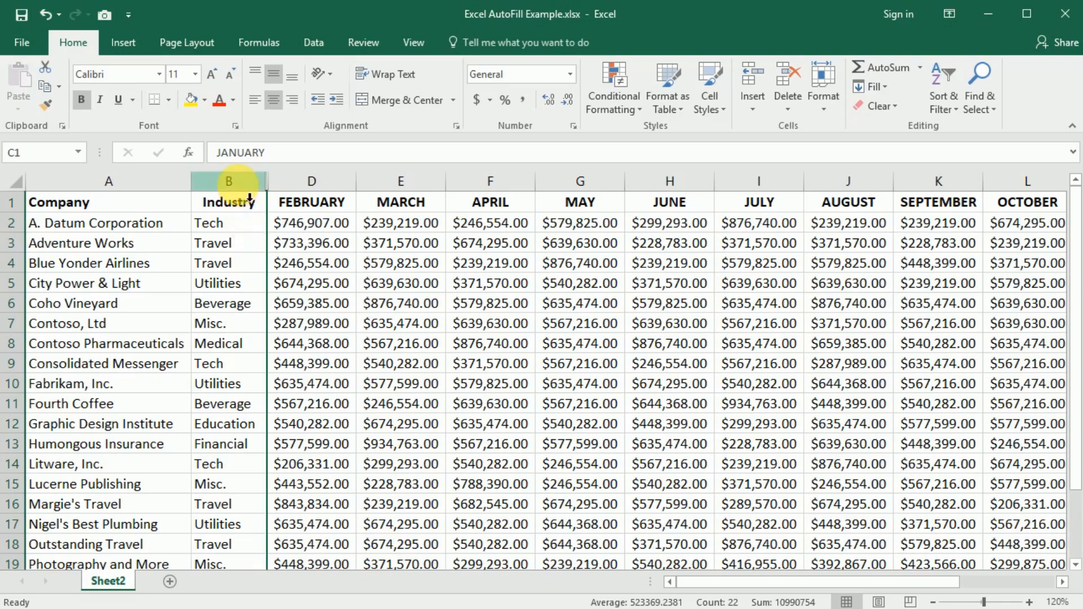
left_click_drag(266, 192, 349, 195)
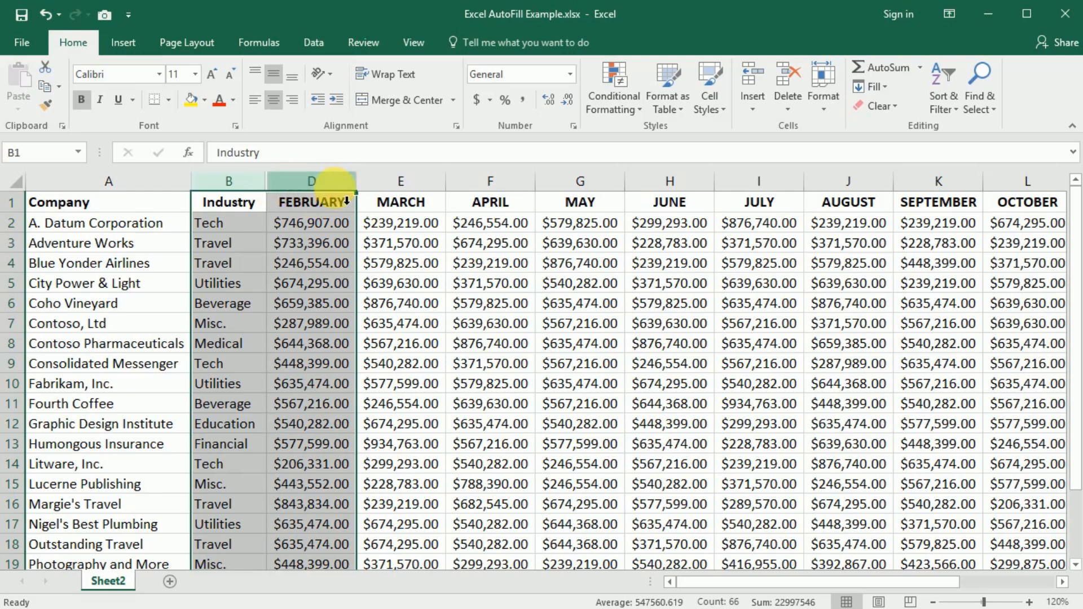
right_click(335, 186)
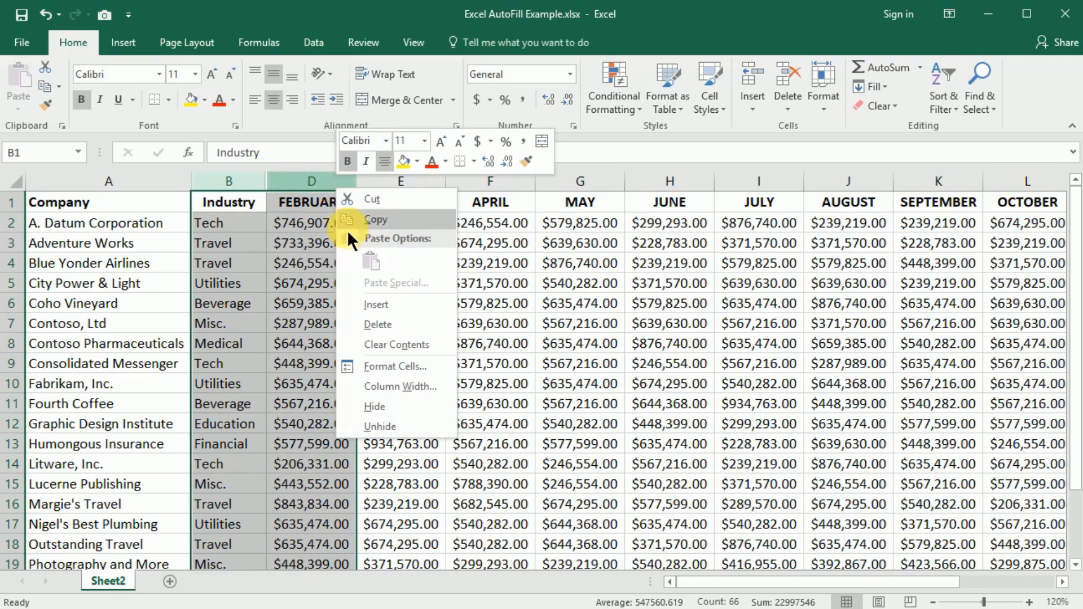
left_click(388, 427)
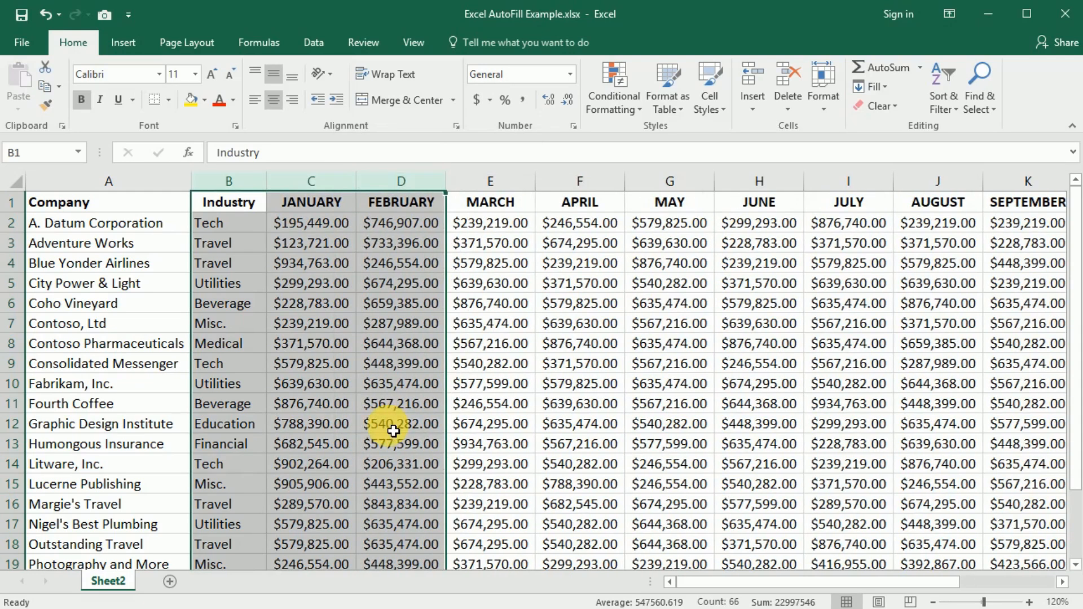
left_click(277, 229)
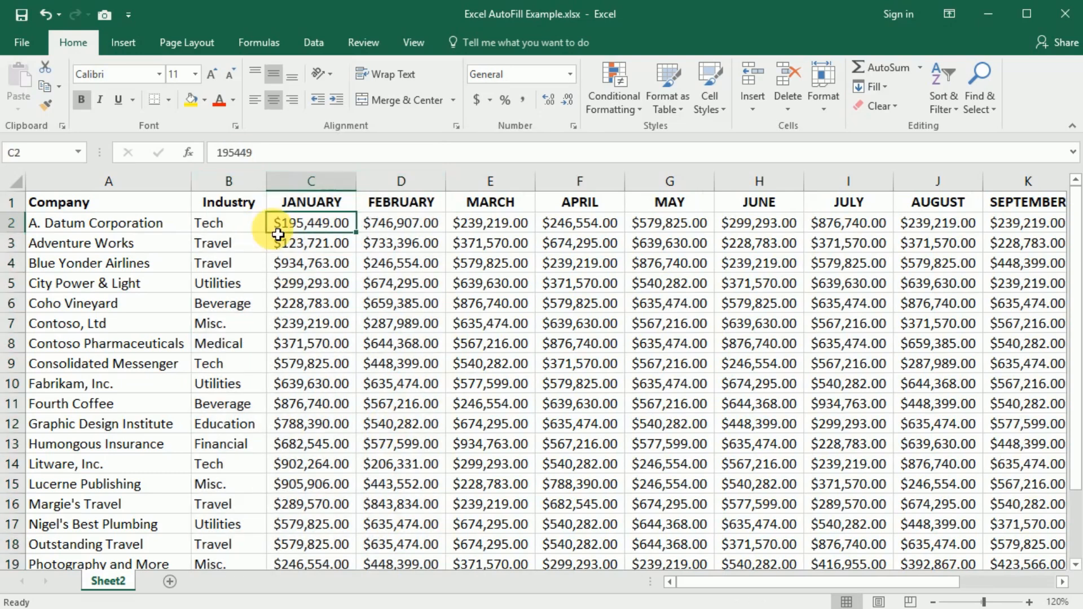
- Hide the JANUARY column again and restore it directly from the boundary between columns B and D
left_click(241, 181)
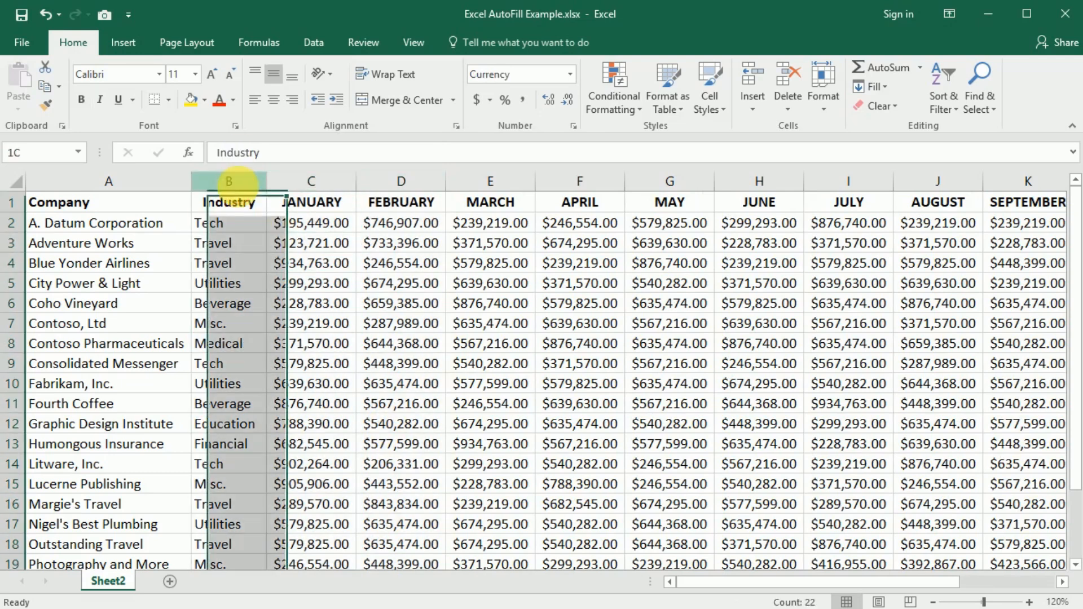
left_click(293, 181)
right_click(289, 184)
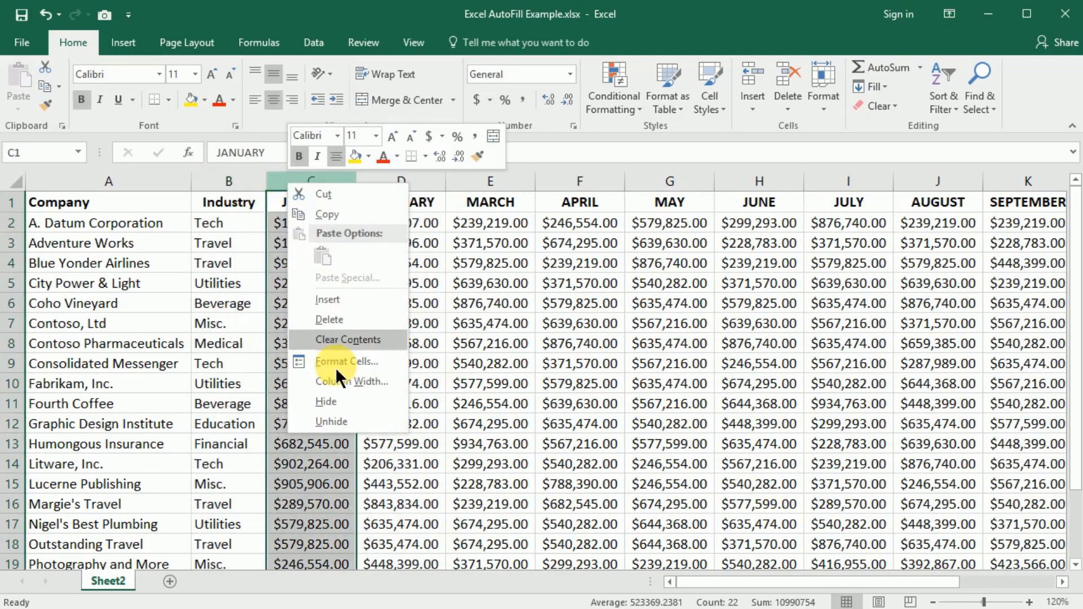
left_click(333, 401)
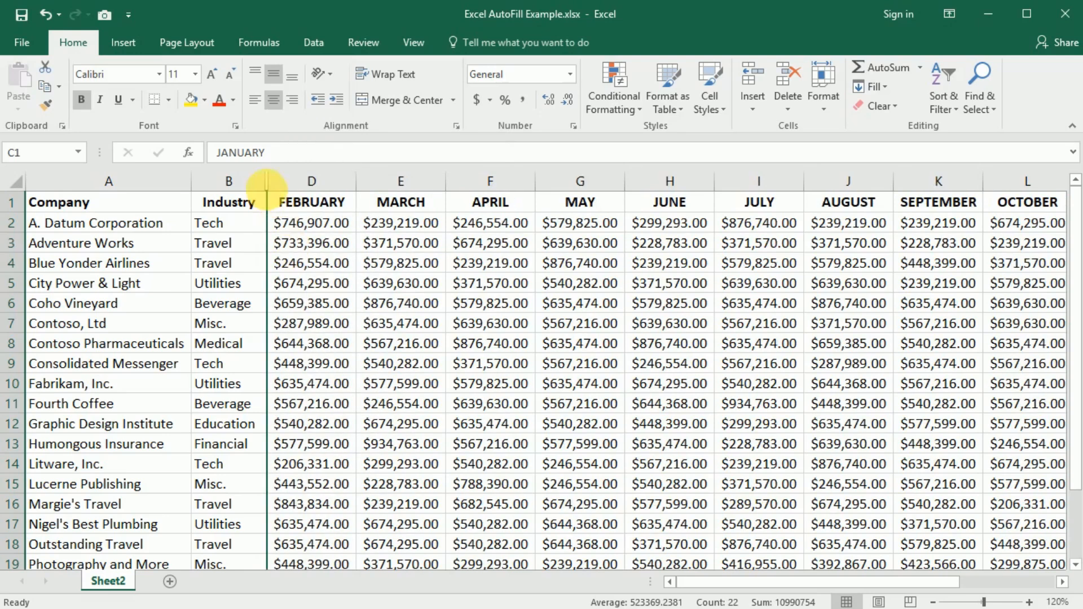
double_click(273, 190)
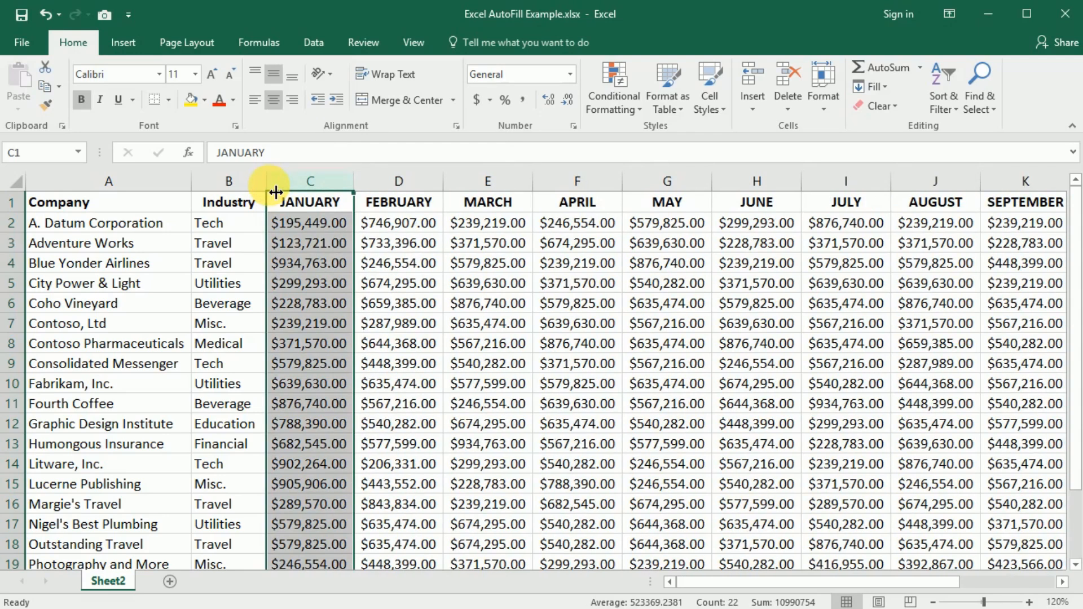
left_click(311, 210)
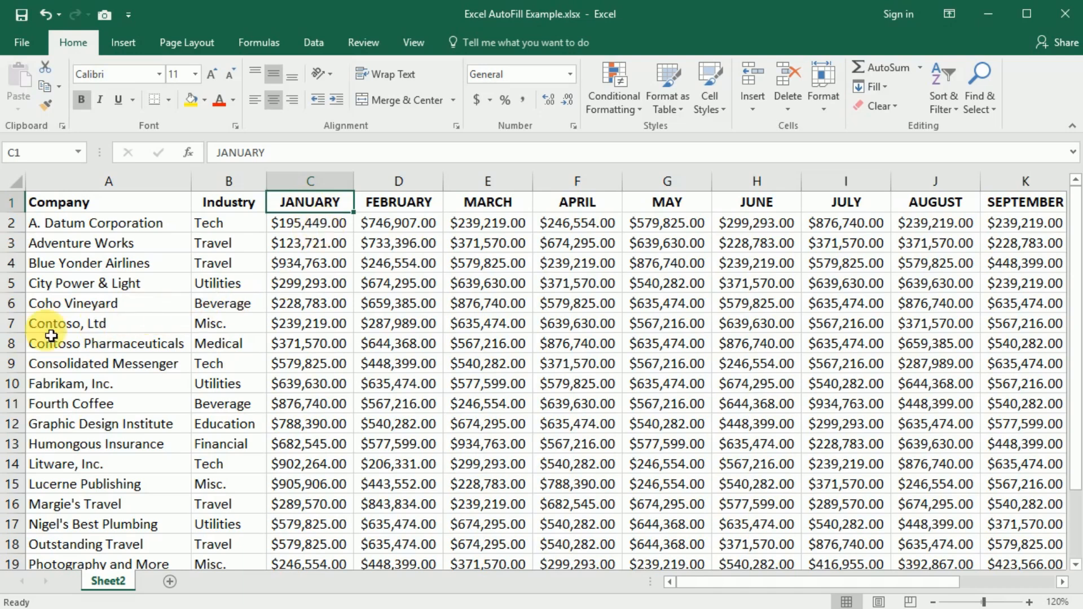
- Hide row 7, the Contoso, Ltd record
left_click(13, 325)
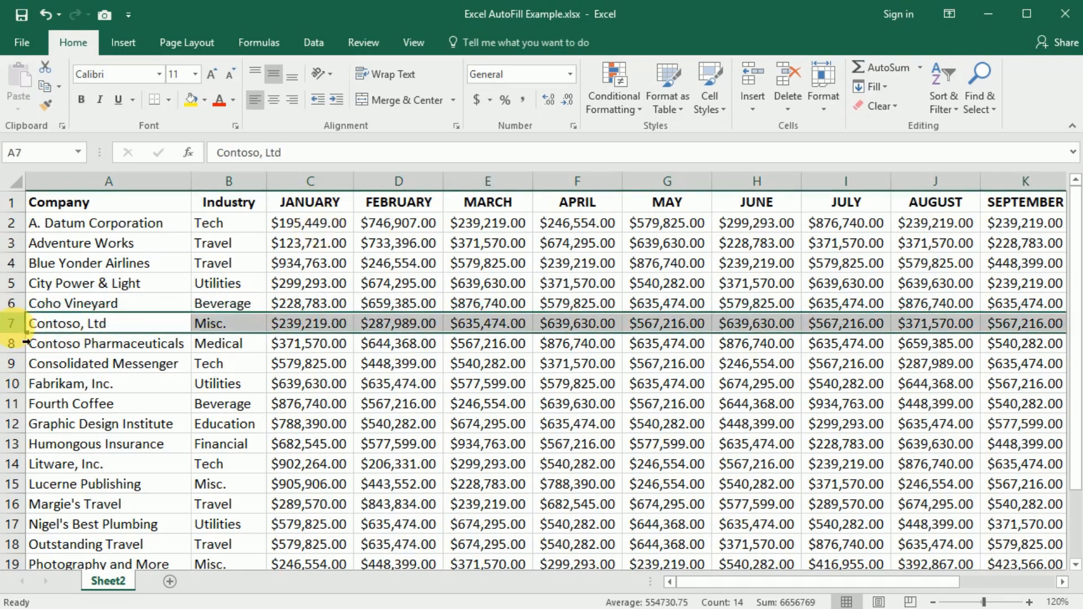
right_click(12, 326)
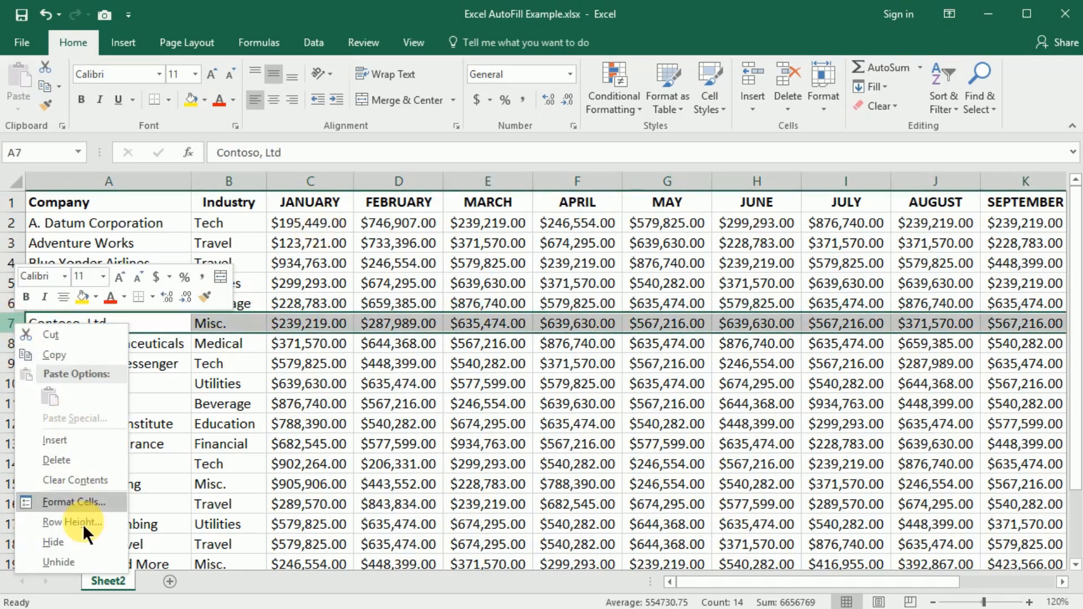
left_click(79, 541)
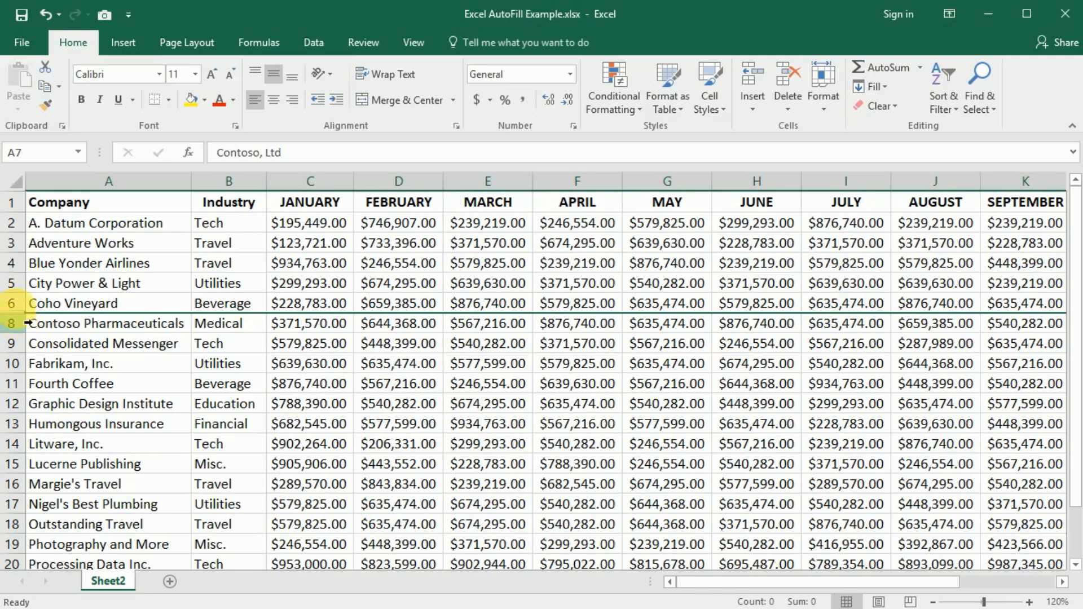
- Select rows 6 through 8 and unhide the Contoso, Ltd row between them
left_click_drag(12, 303, 19, 322)
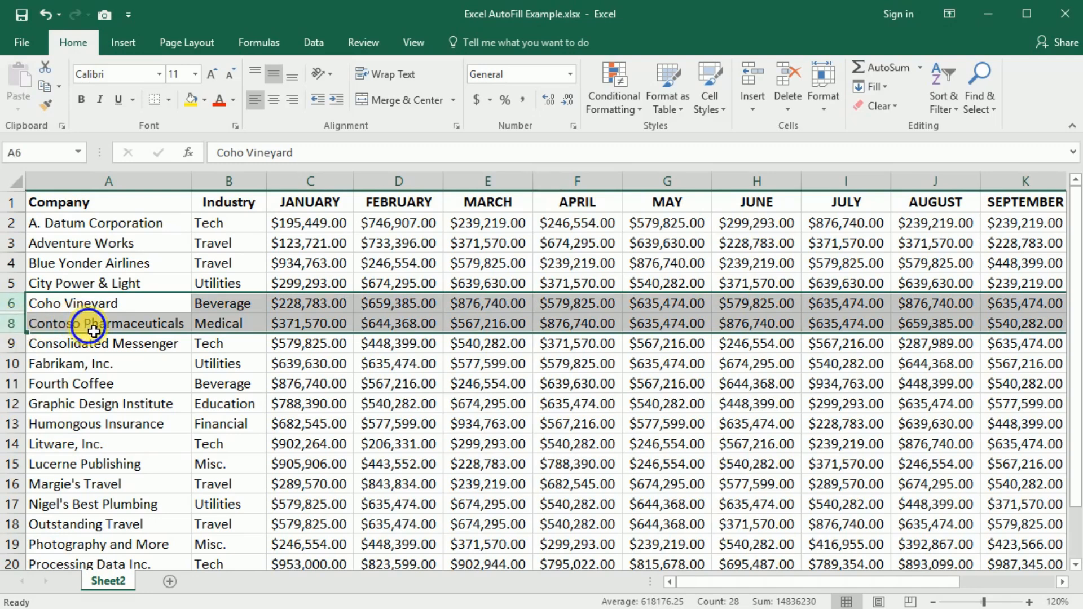
right_click(92, 329)
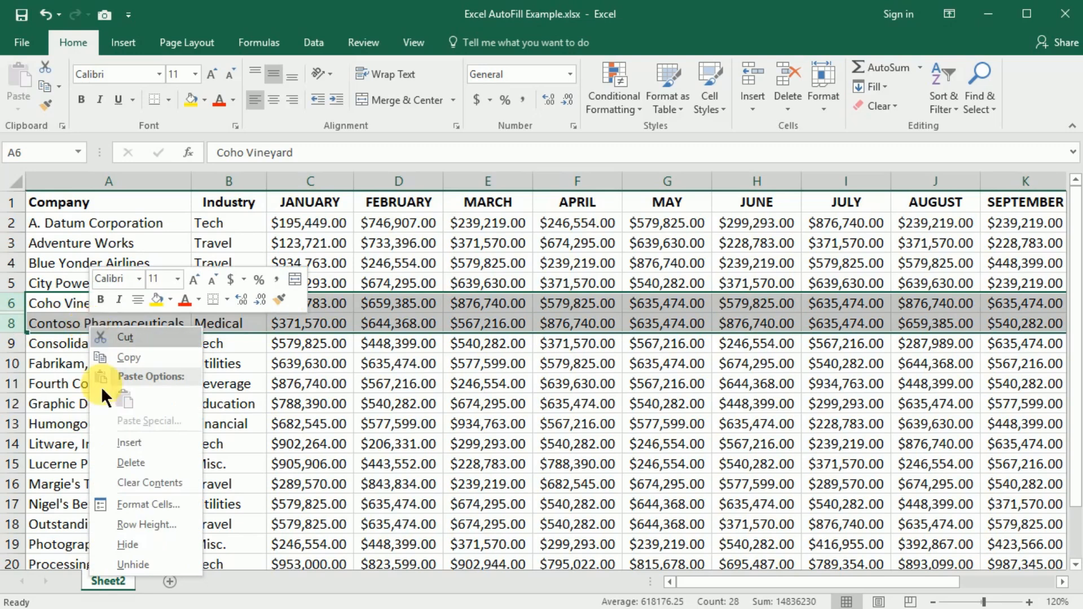
left_click(162, 564)
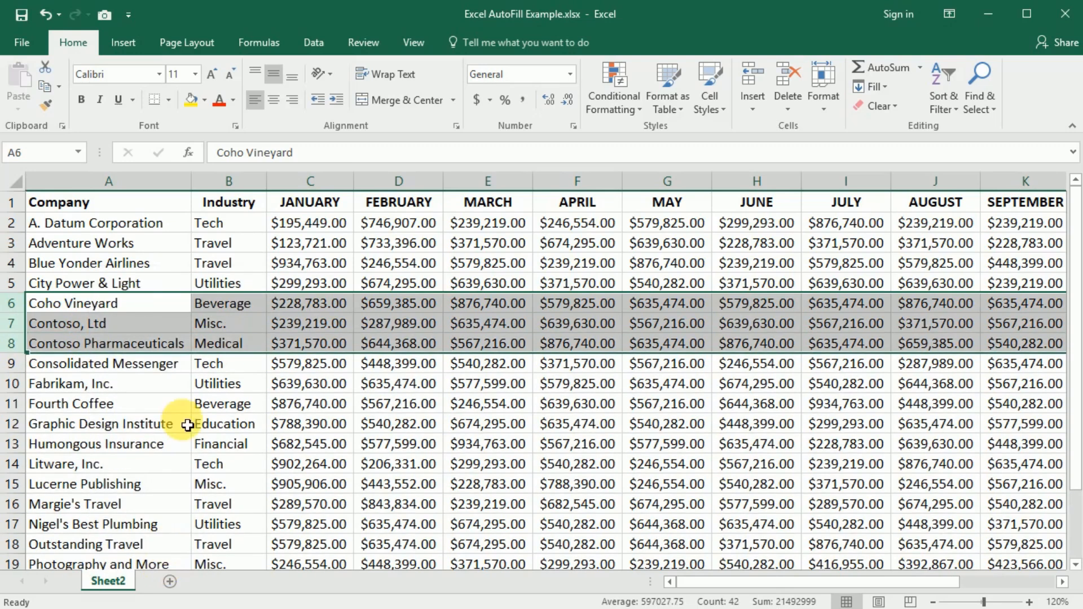
left_click(168, 330)
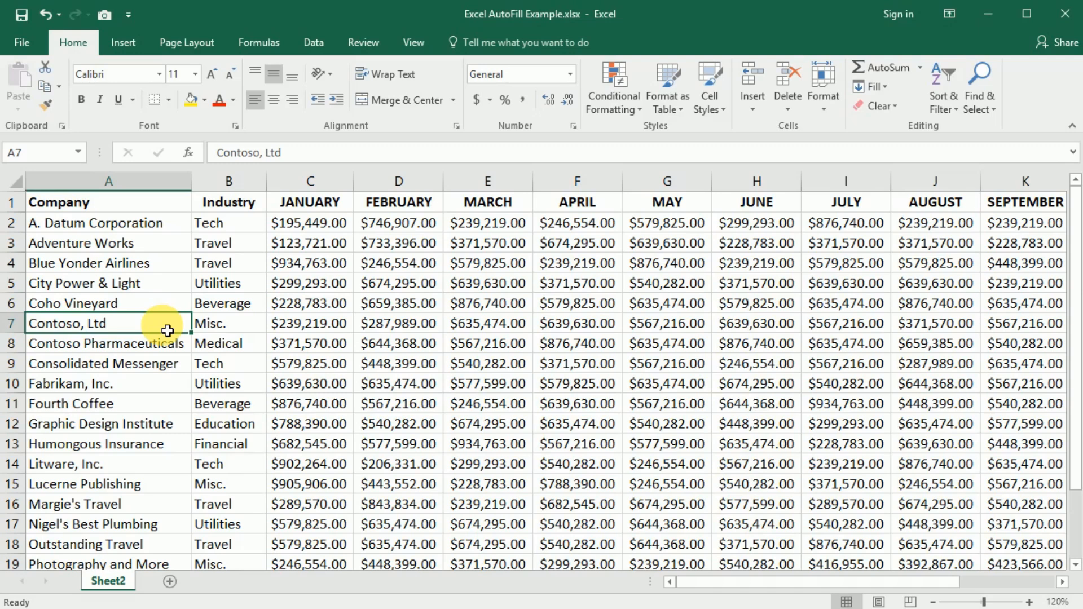
left_click(141, 228)
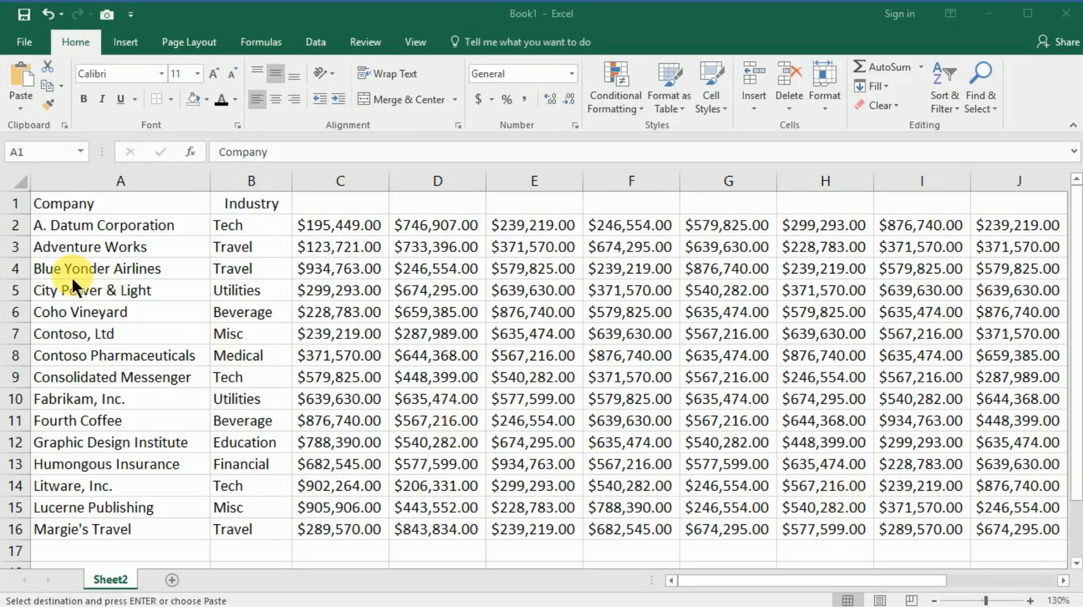
left_click(59, 290)
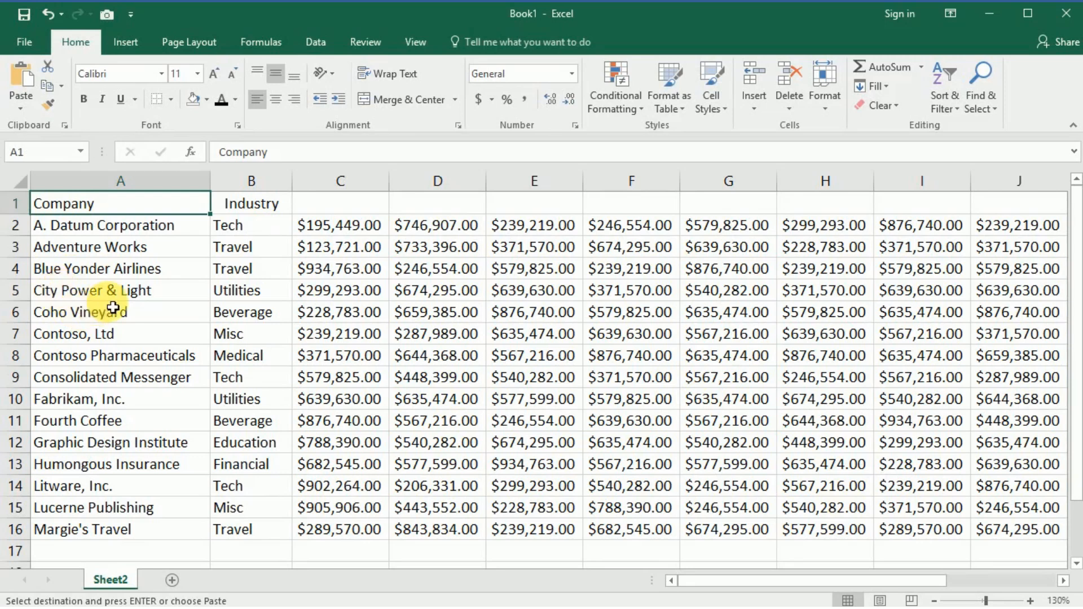
left_click(134, 271)
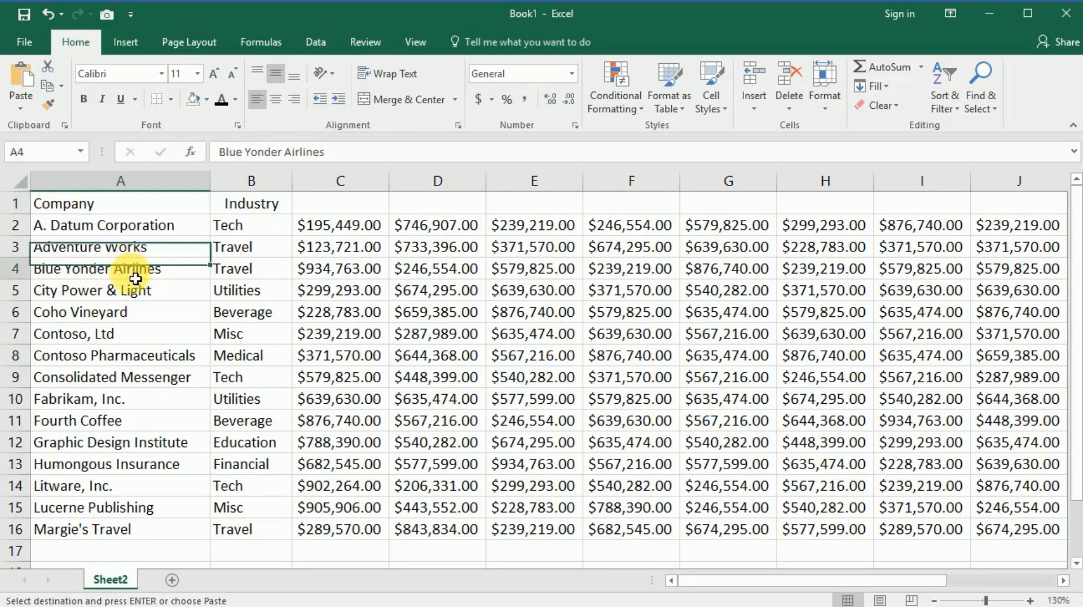
left_click(138, 288)
left_click(140, 316)
left_click(138, 336)
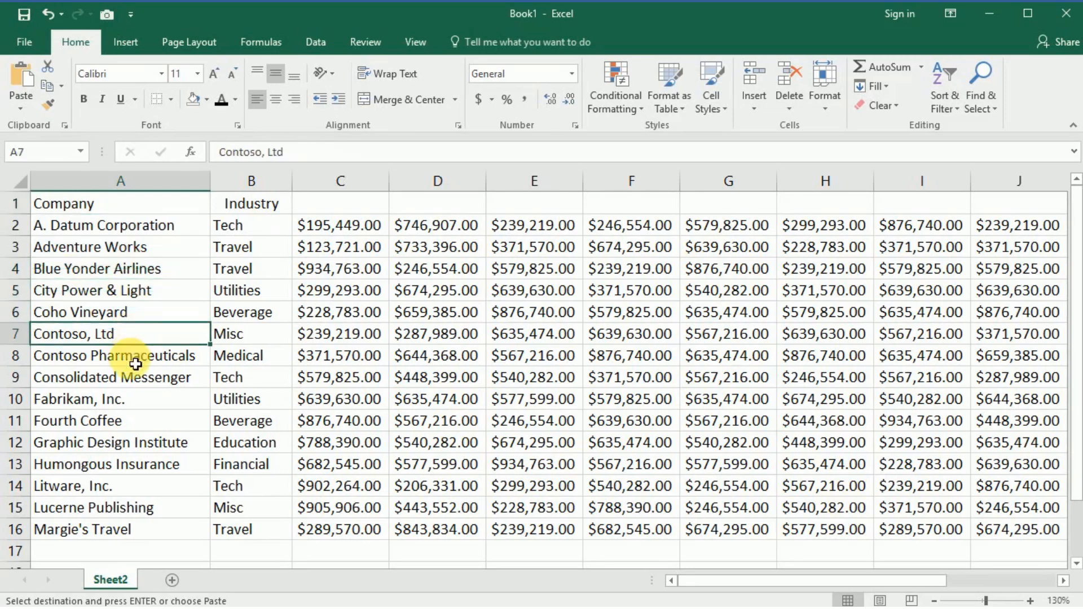
left_click(133, 356)
left_click(128, 384)
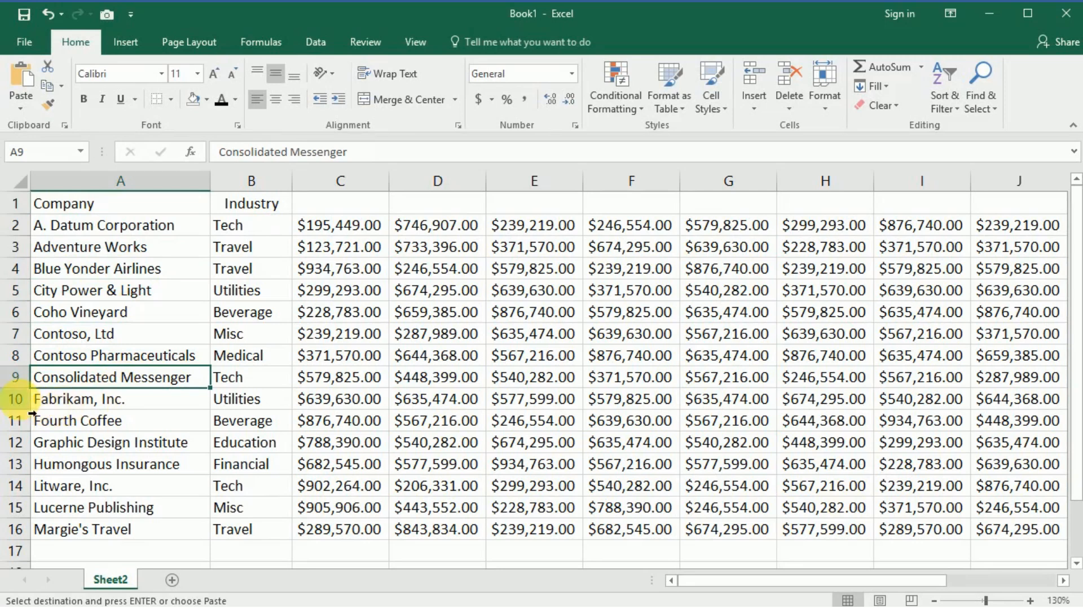
- Insert a blank sheet row above the Fabrikam, Inc. row and undo the insertion
left_click(16, 399)
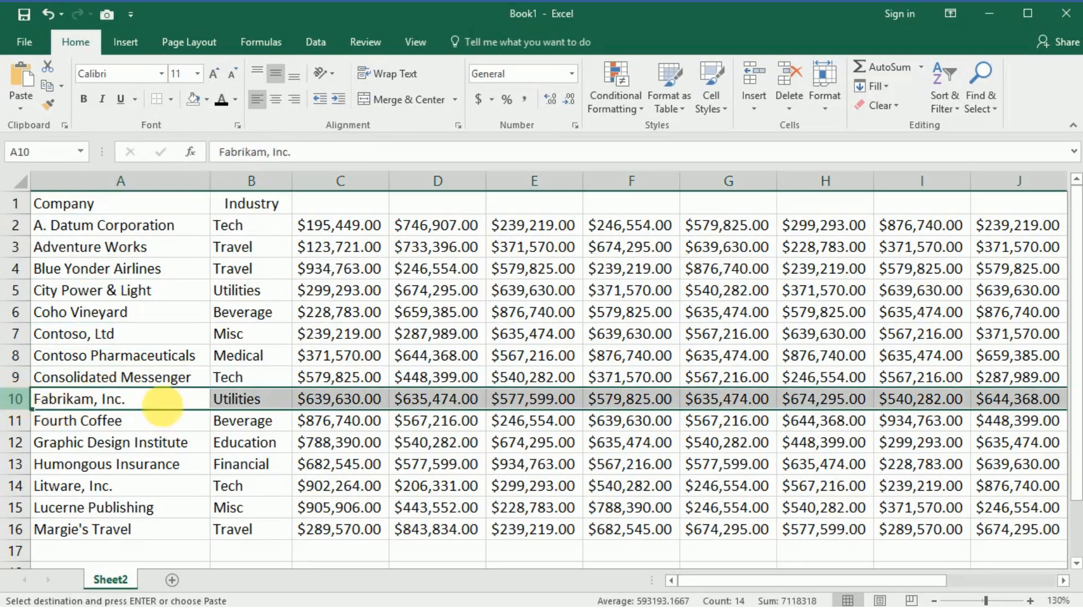
left_click(753, 110)
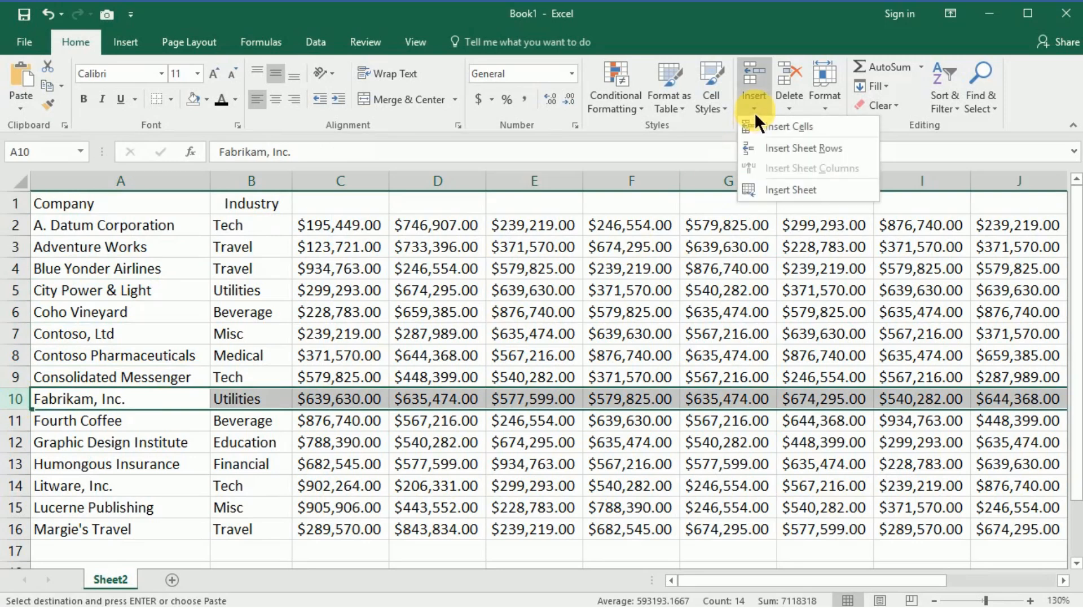
left_click(774, 149)
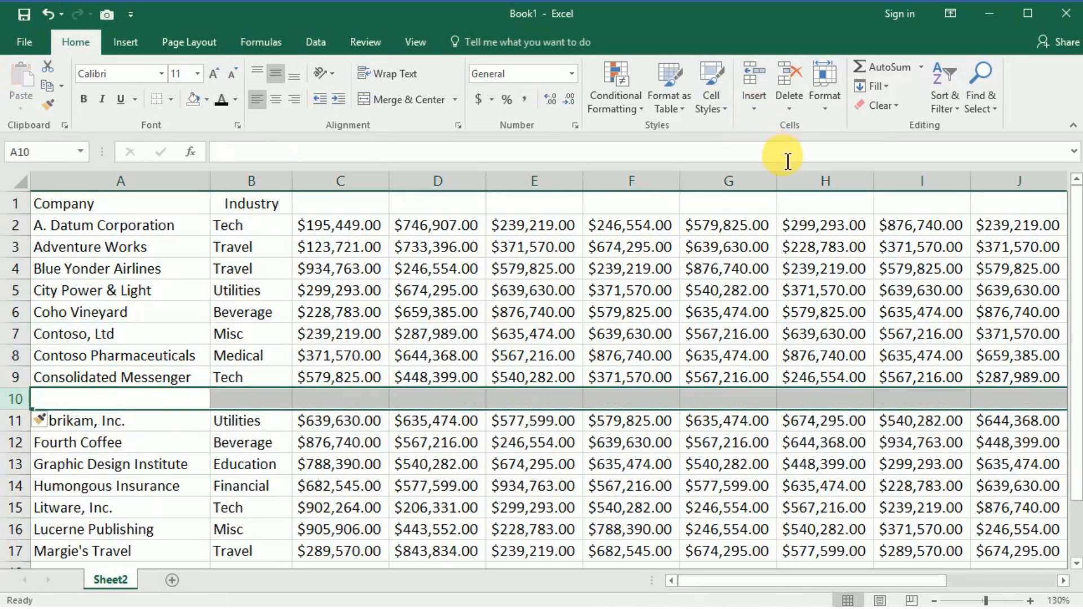
left_click(48, 14)
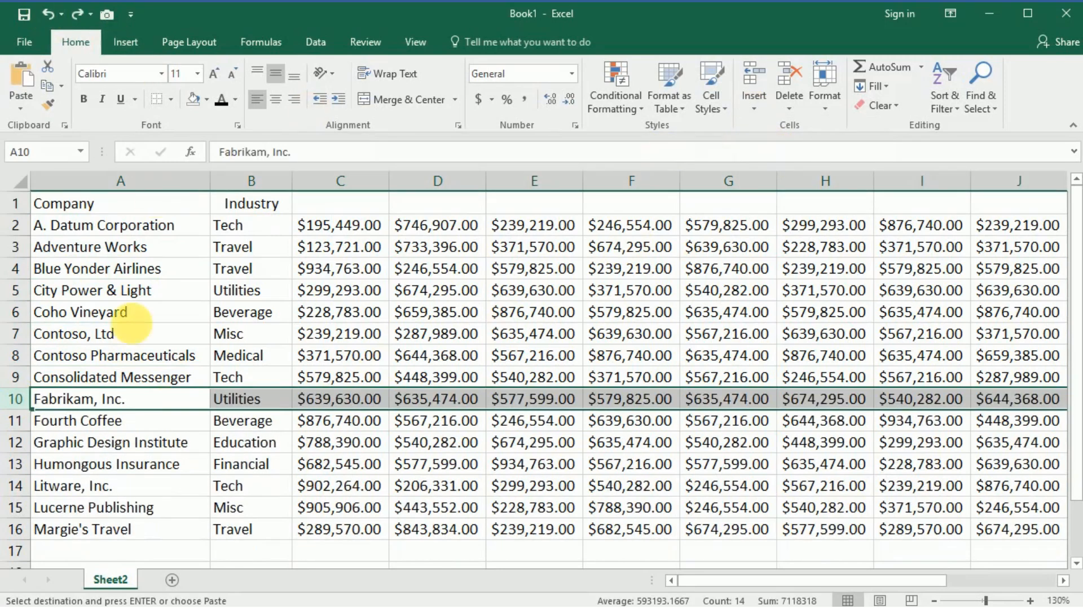
- Insert a blank row above Fabrikam, Inc. and enter the company name Donson Vandicorp in cell A10
right_click(19, 402)
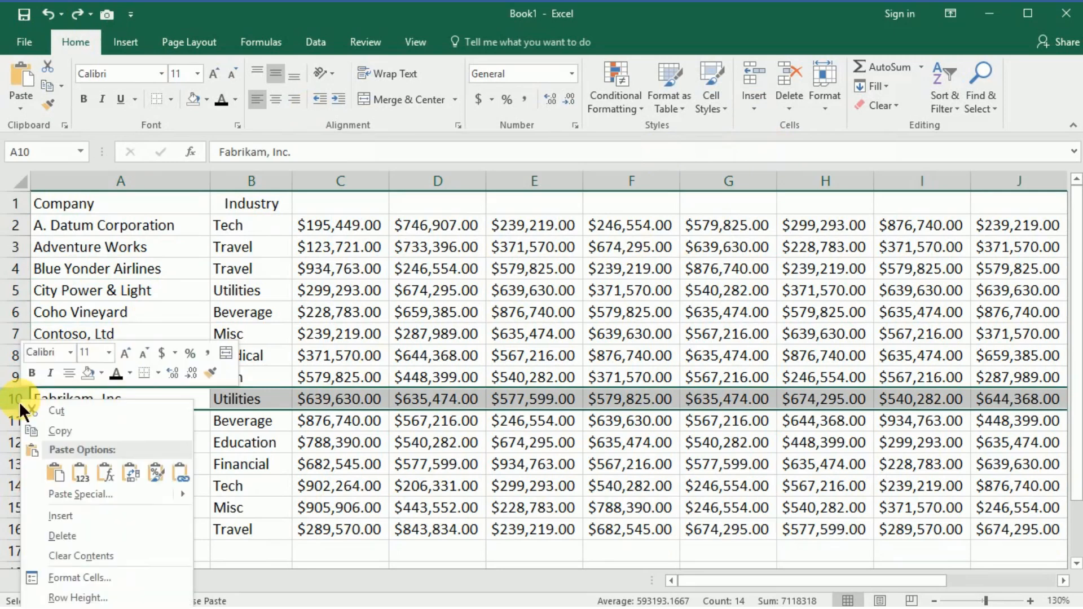
left_click(93, 515)
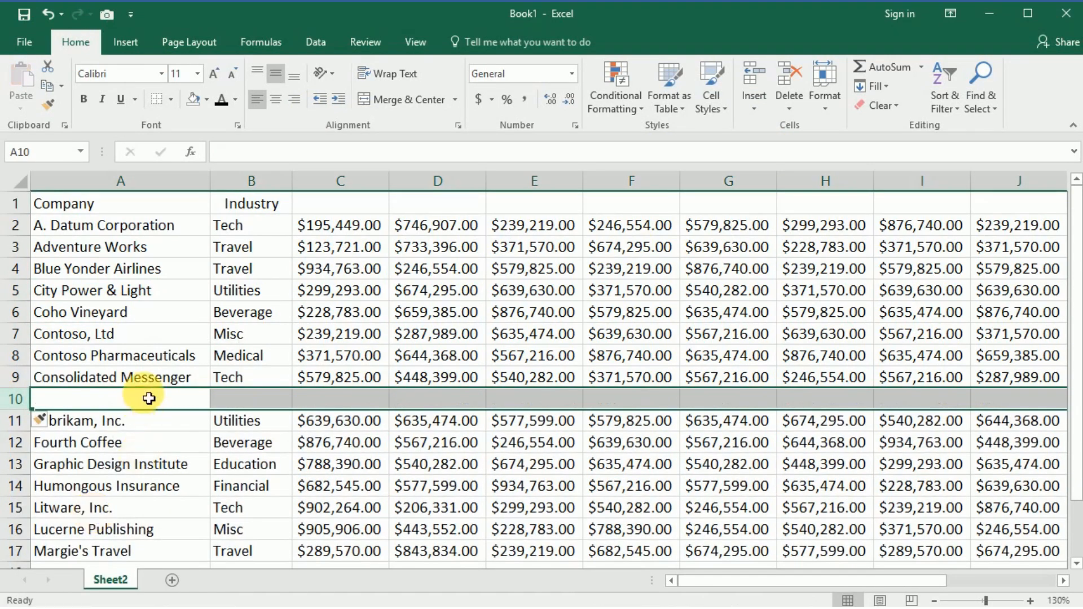
left_click(147, 400)
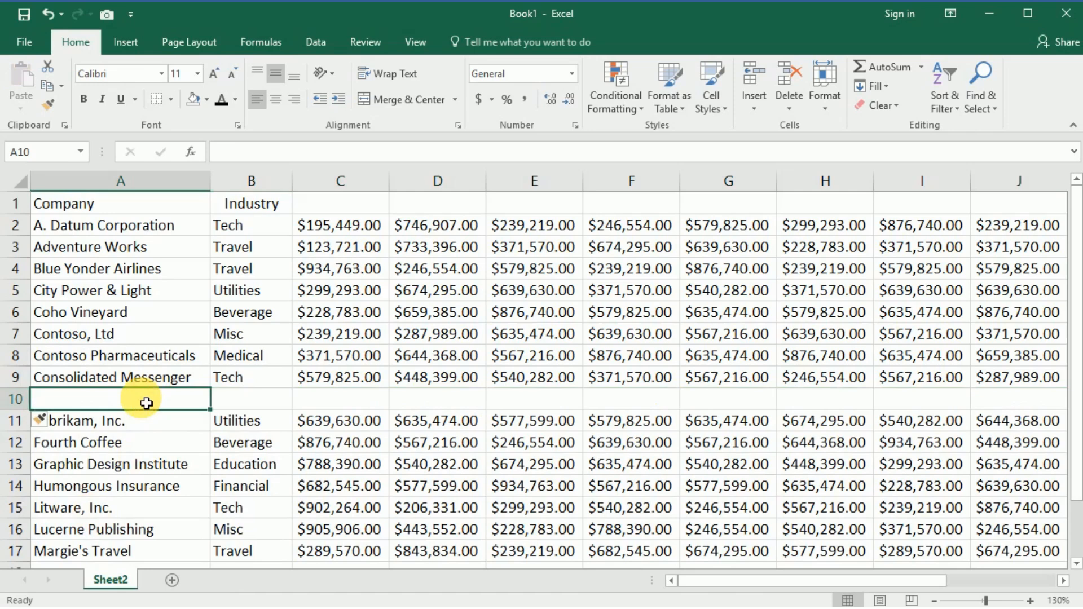
type("Donson Vandicorp")
key("Return")
left_click(146, 402)
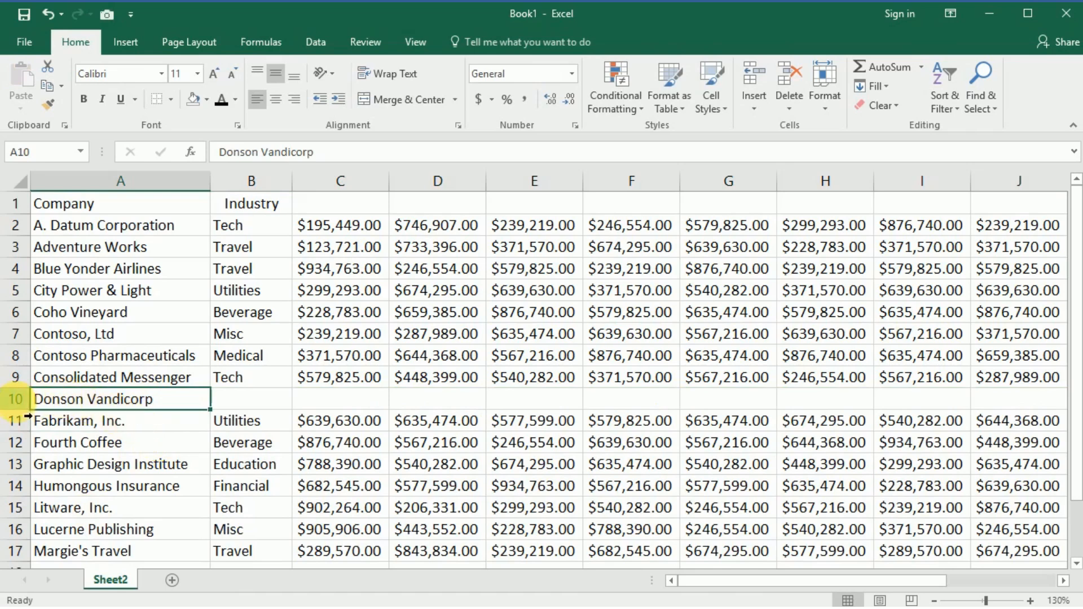
- Delete sheet row 10, the Donson Vandicorp record, and undo the deletion
left_click(14, 401)
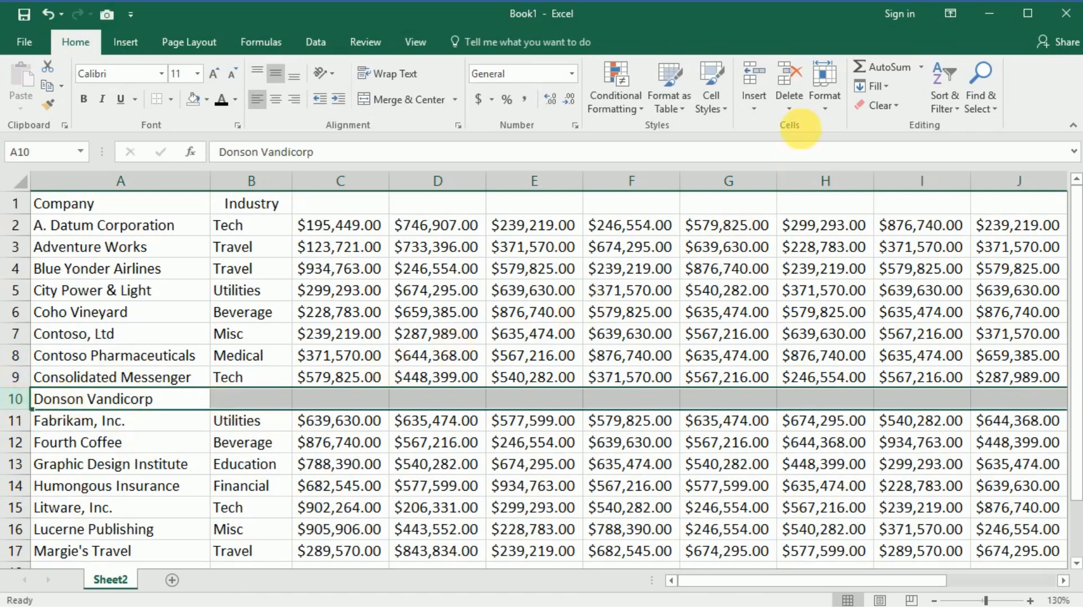
left_click(791, 107)
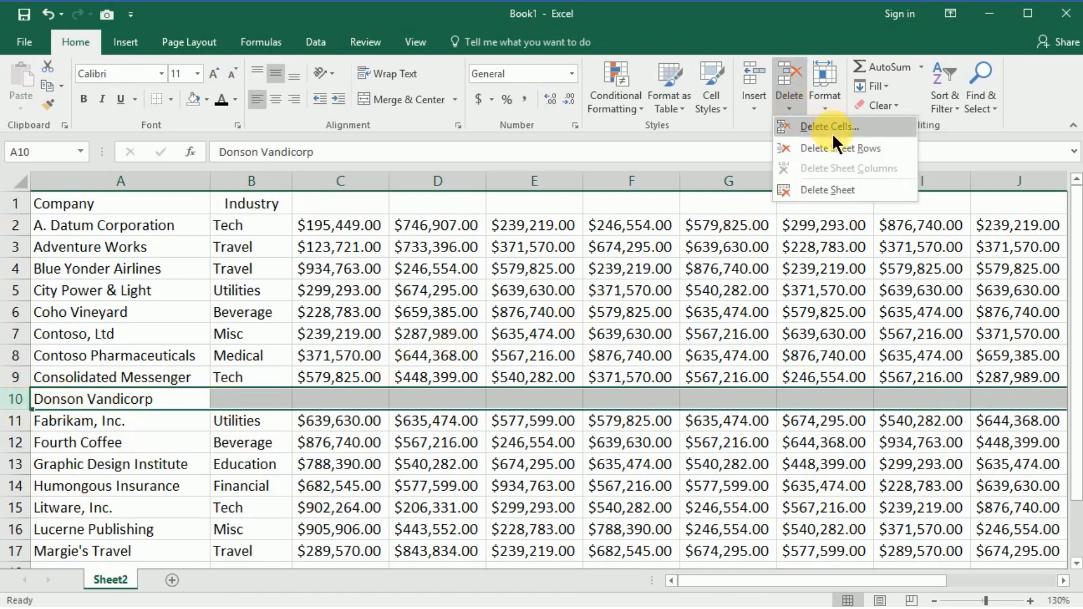
left_click(837, 147)
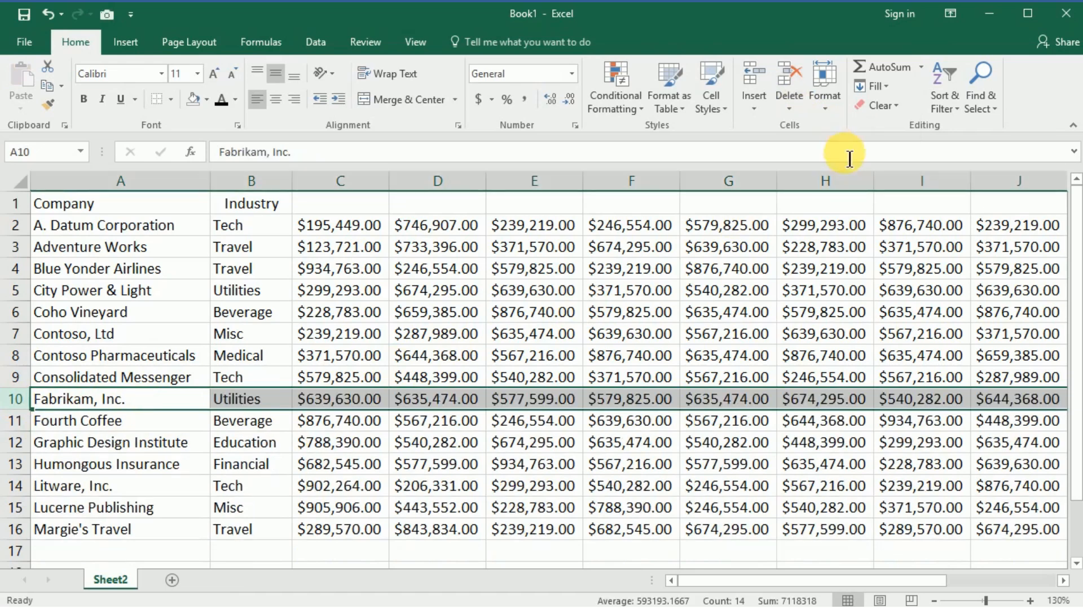
left_click(47, 15)
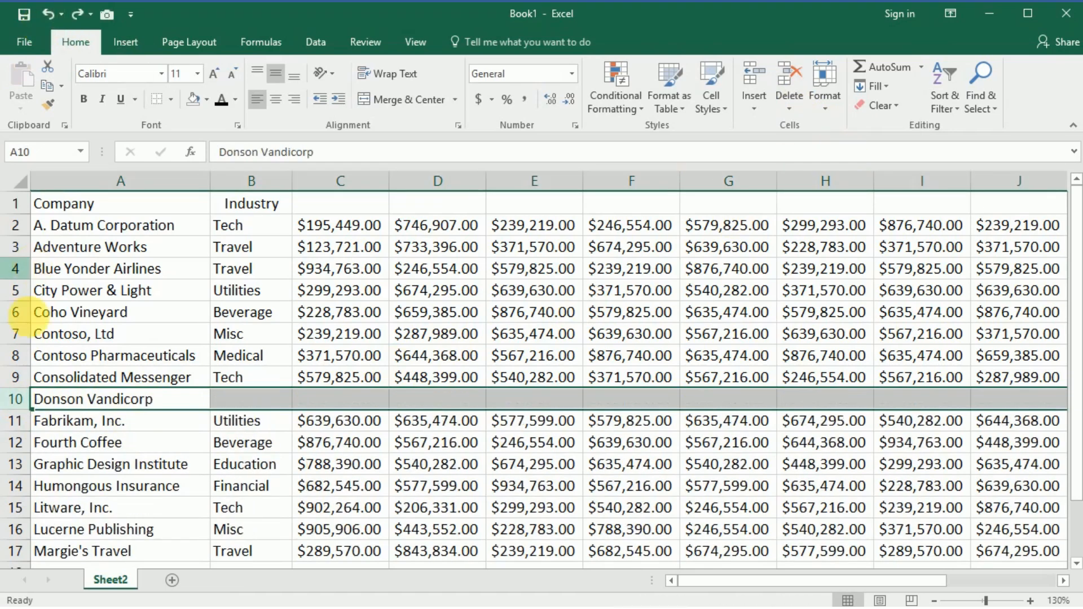
- Delete the Donson Vandicorp row between Consolidated Messenger and Fabrikam, Inc., leaving cell A10 selected
right_click(14, 405)
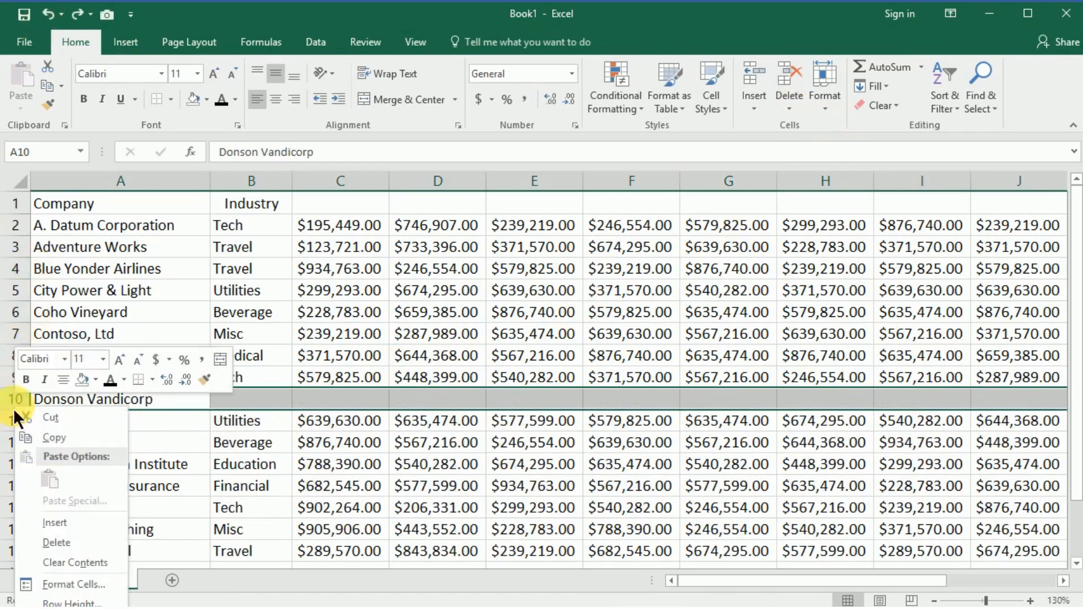
left_click(82, 546)
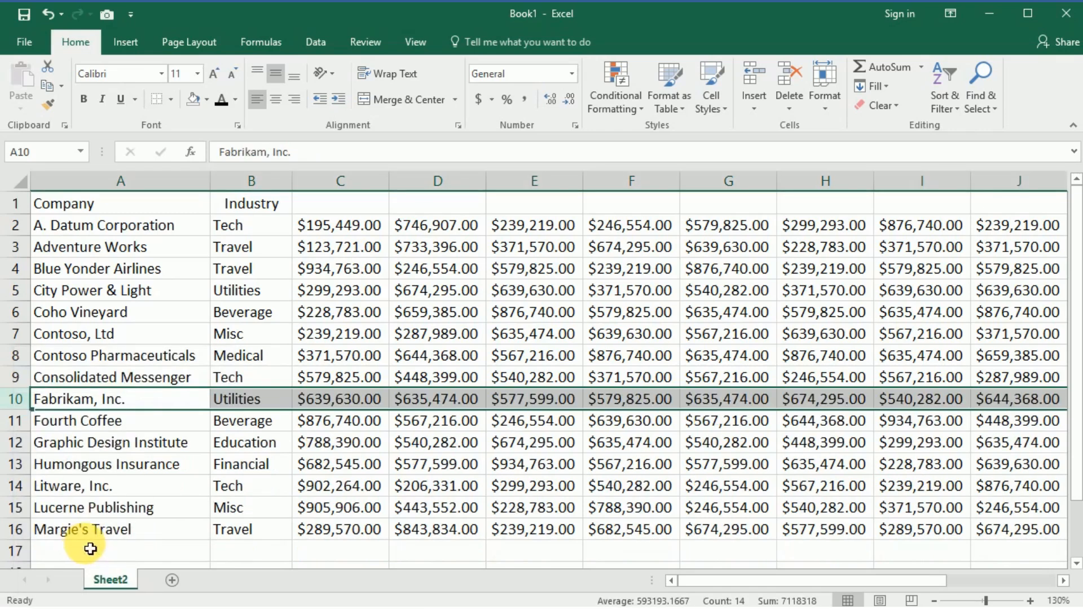
left_click(176, 407)
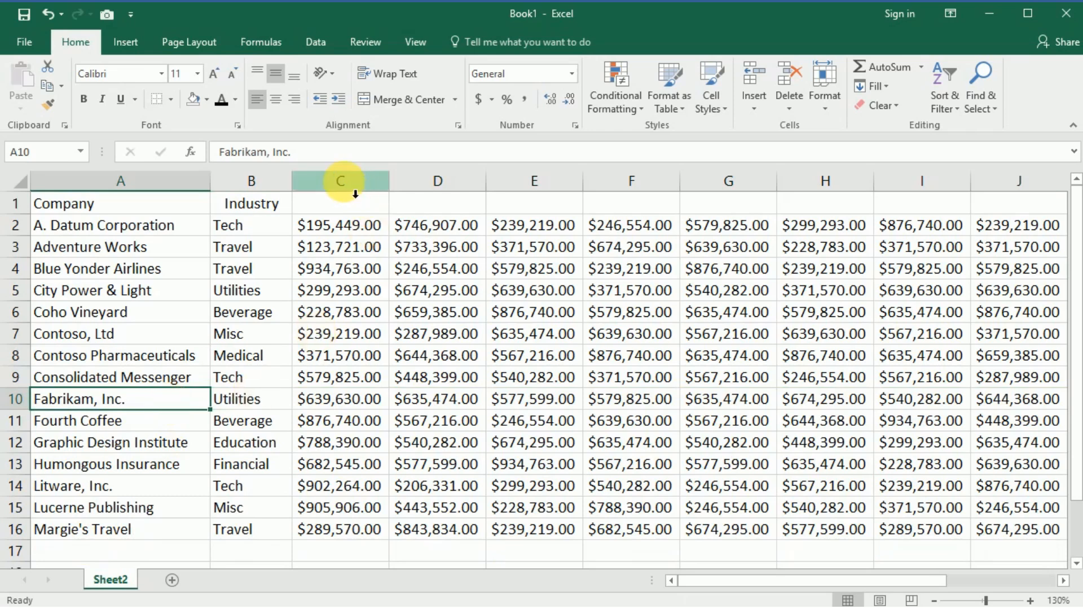
- Insert a blank sheet column before column C and undo the insertion
left_click(355, 194)
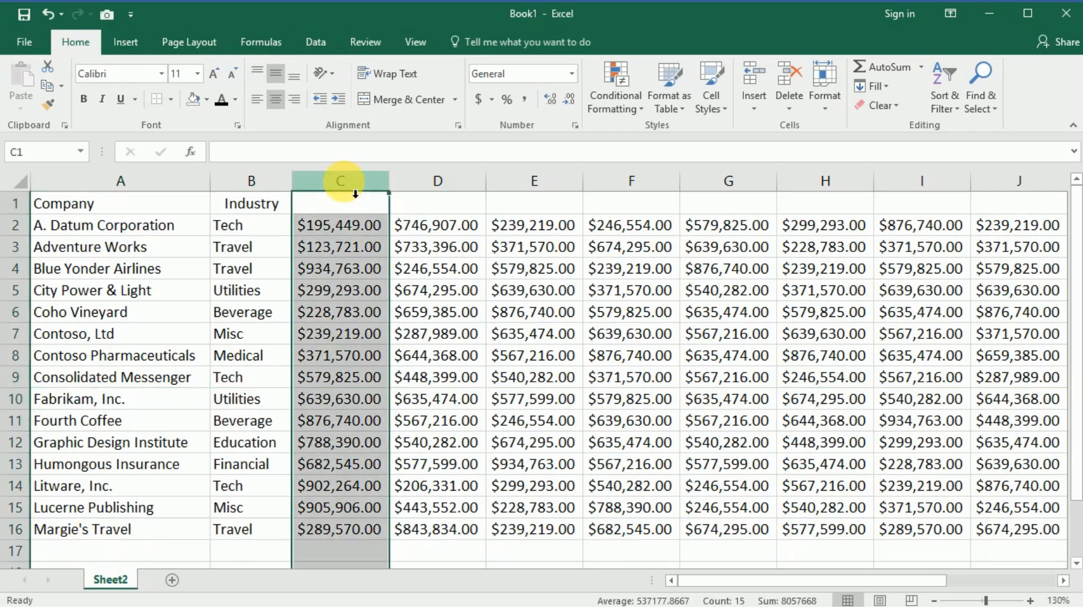
left_click(755, 109)
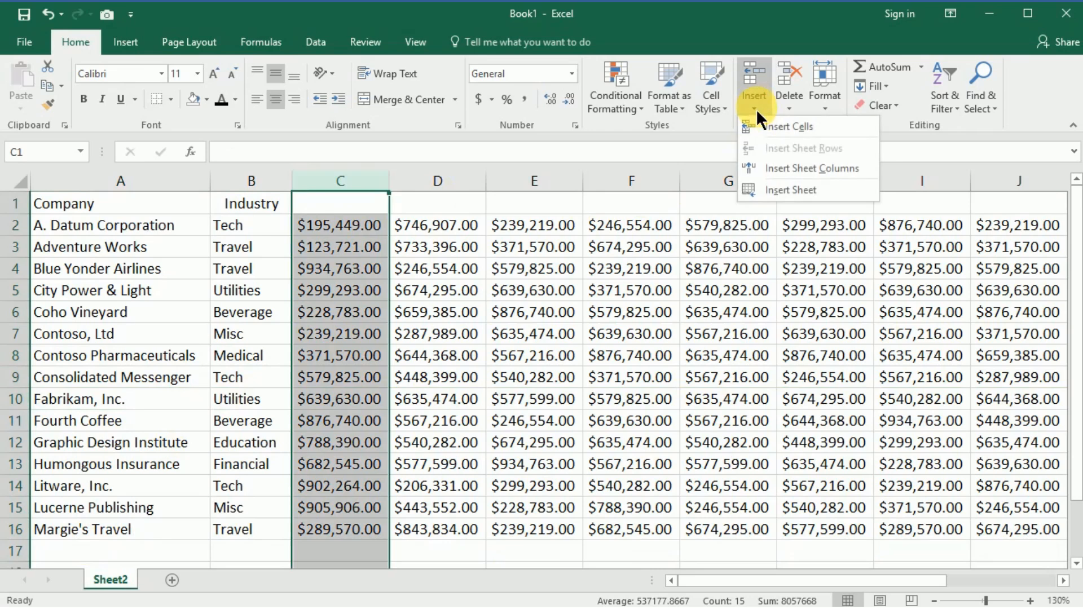
left_click(789, 167)
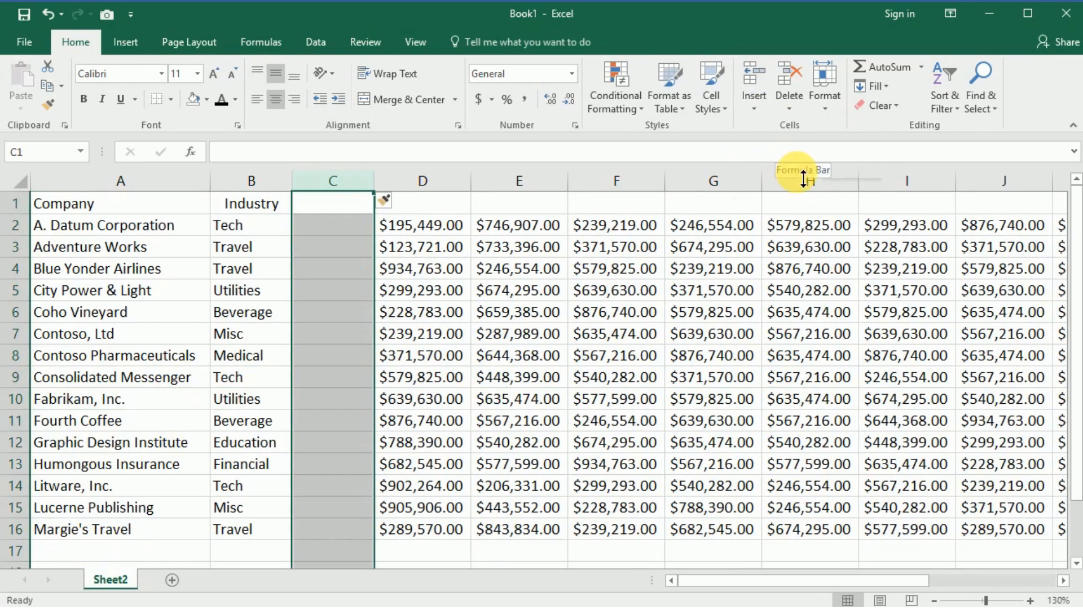
left_click(52, 24)
- Insert a blank column C between the Industry column and the first sales column, and select cell C2
right_click(319, 184)
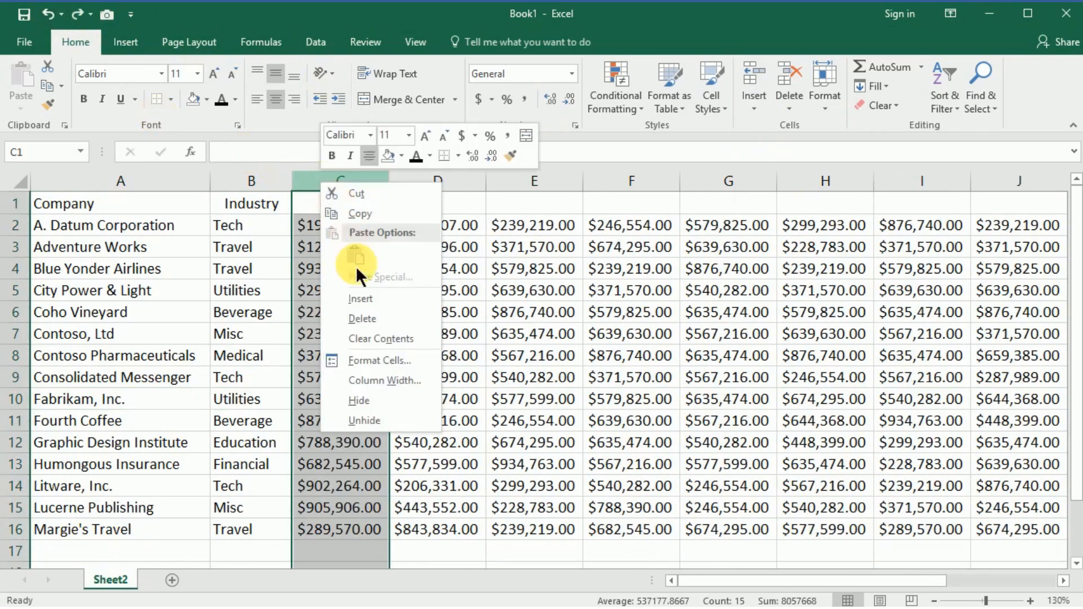
left_click(360, 299)
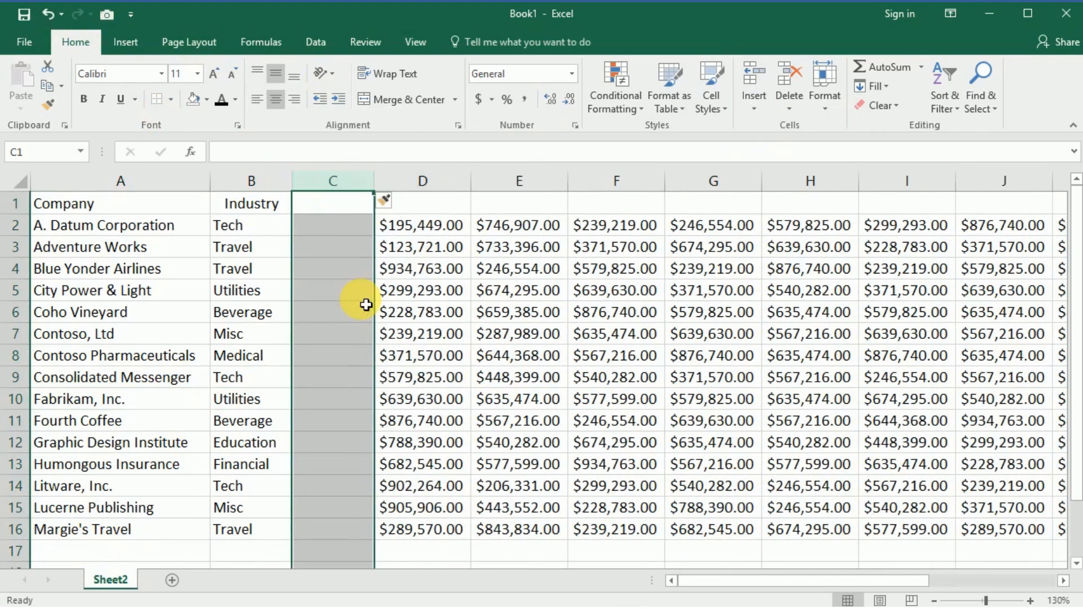
left_click(346, 223)
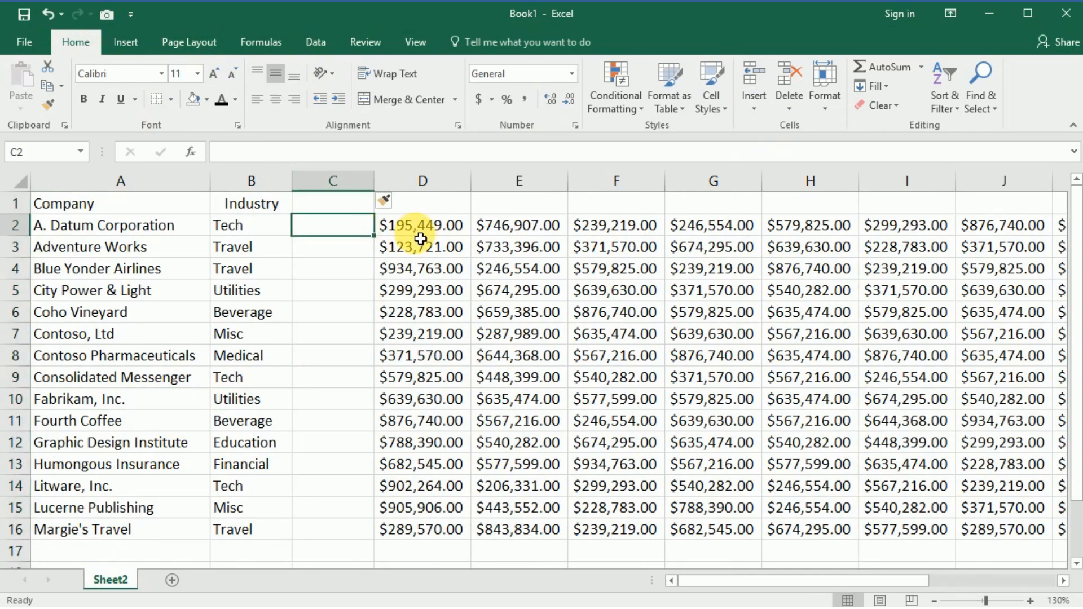
- Delete the blank sheet column C and undo the deletion
left_click(361, 183)
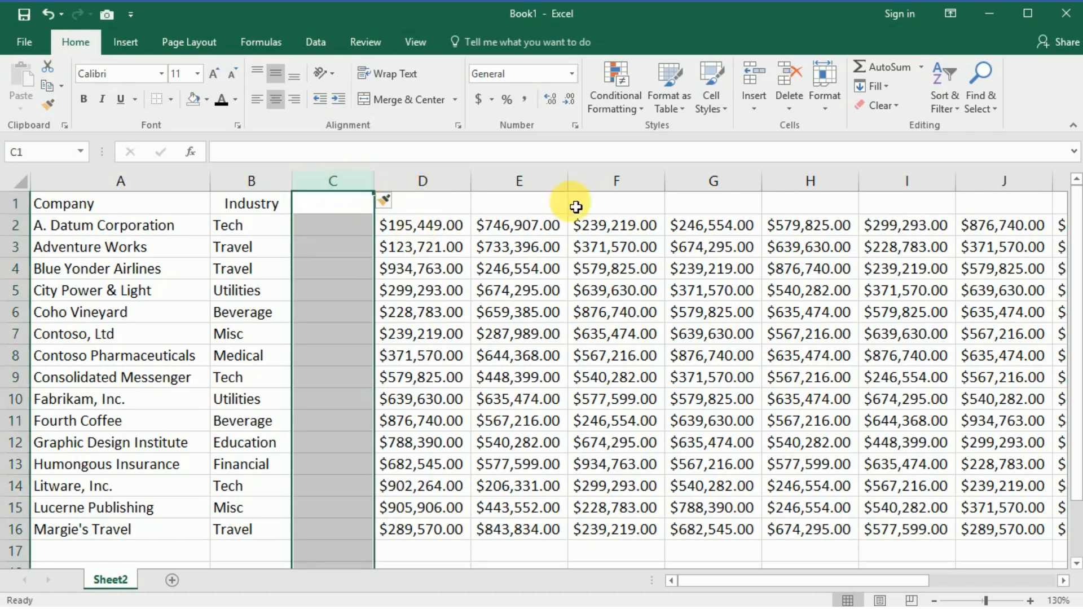
left_click(789, 109)
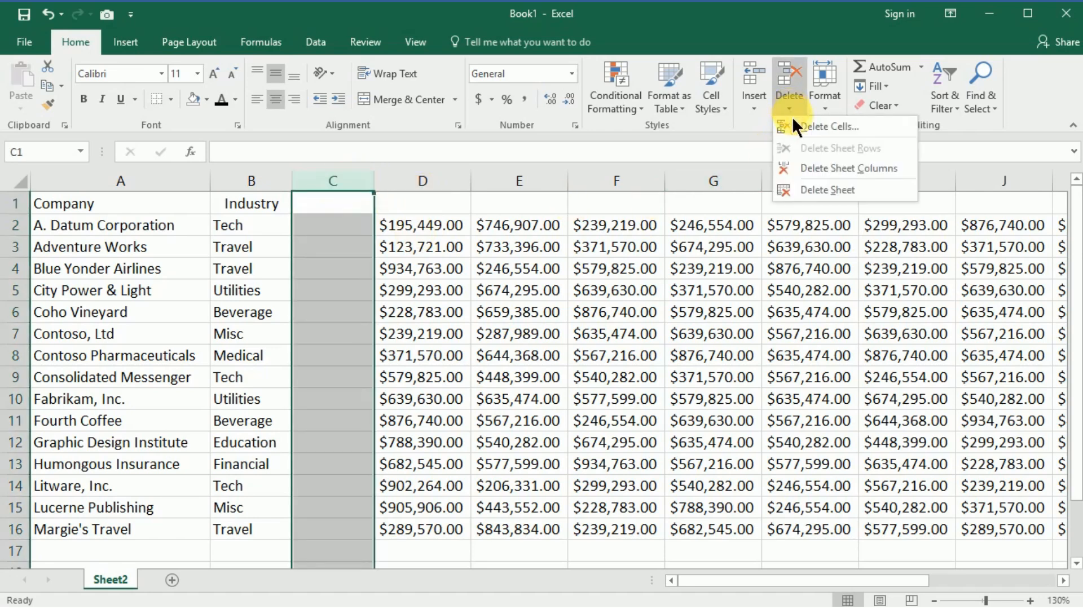
left_click(810, 169)
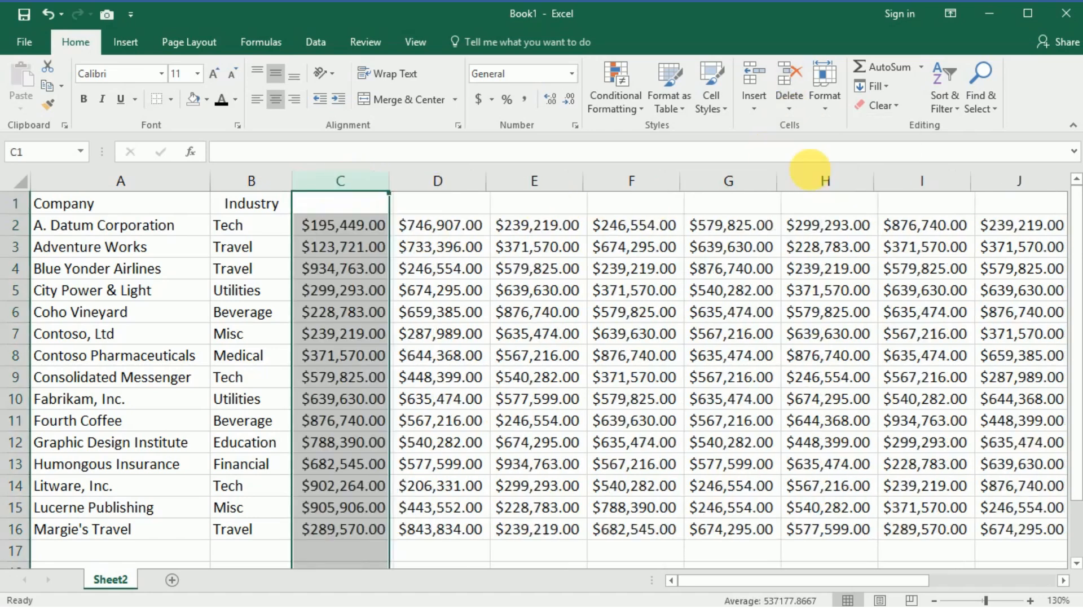
left_click(47, 14)
- Delete the blank column C next to the Industry column
right_click(320, 180)
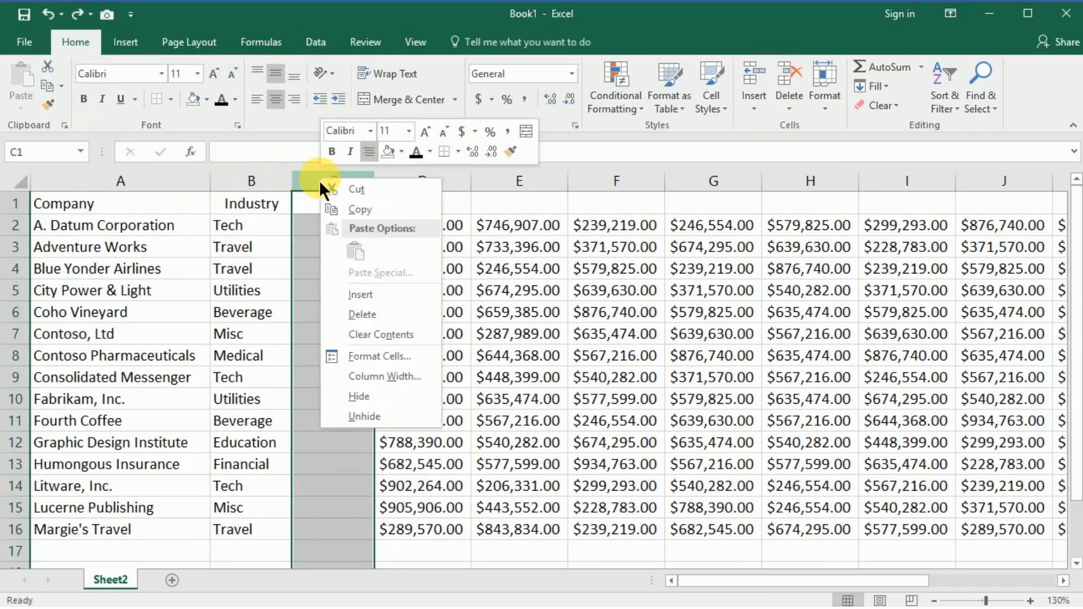
left_click(383, 316)
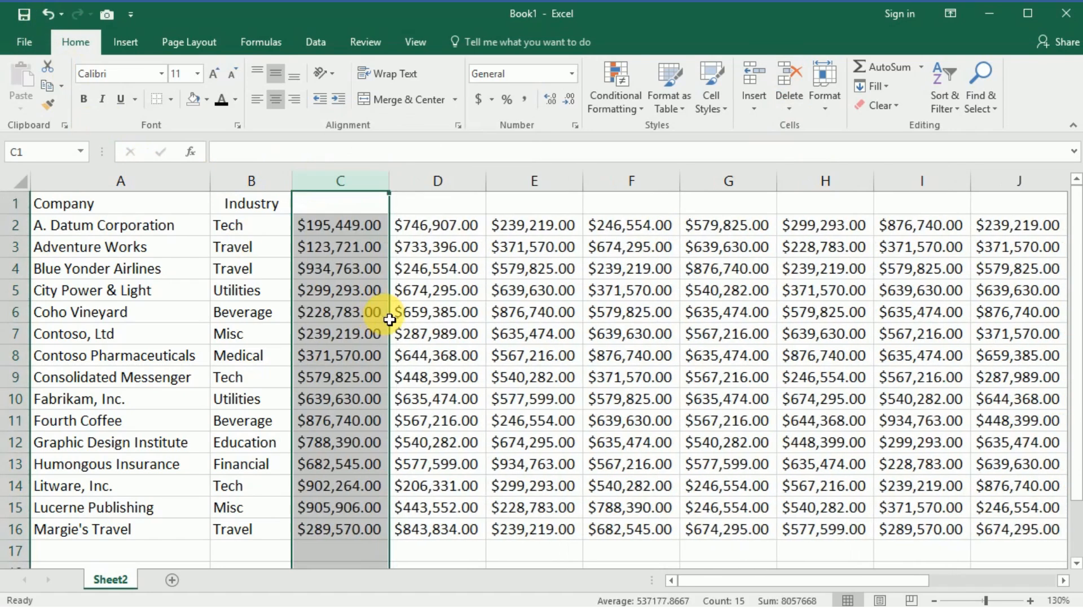